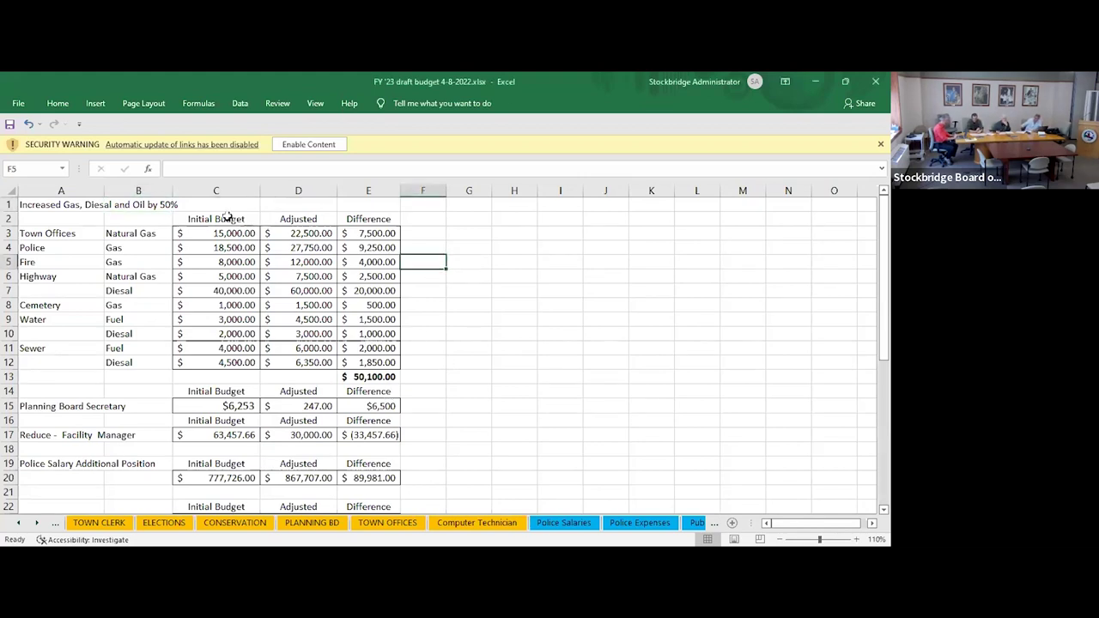
Review the 50% gas, diesel and oil increases for each department in the notes.
click(67, 208)
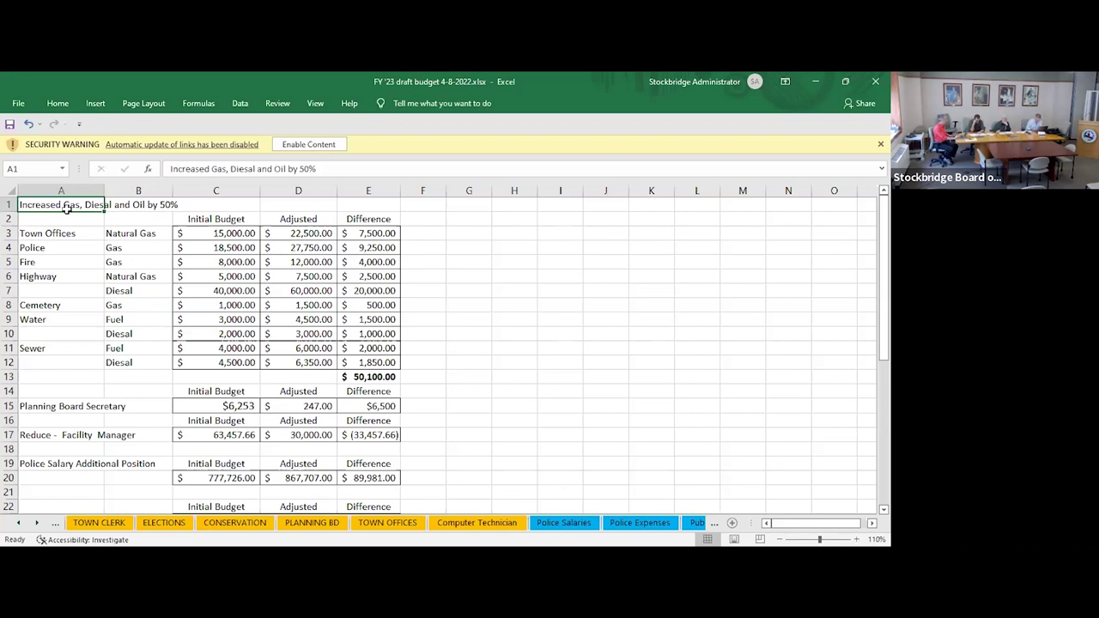
key(Down)
key(Down)
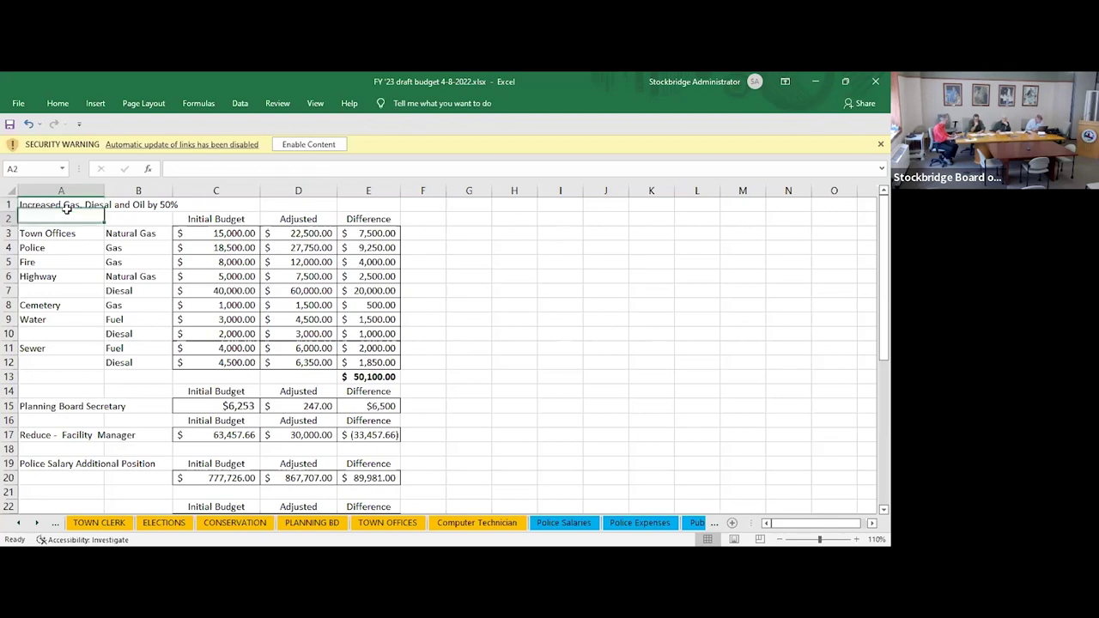
key(Down)
key(Down)
key(Down)
key(Down)
key(Down)
key(Down)
key(Down)
key(Down)
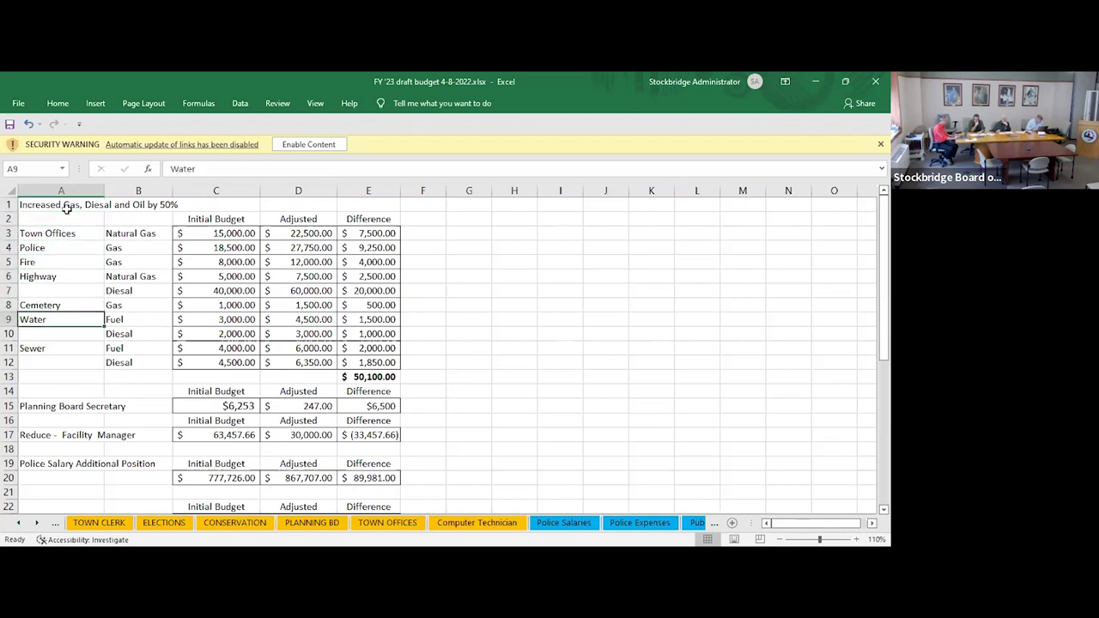
key(Down)
key(Down)
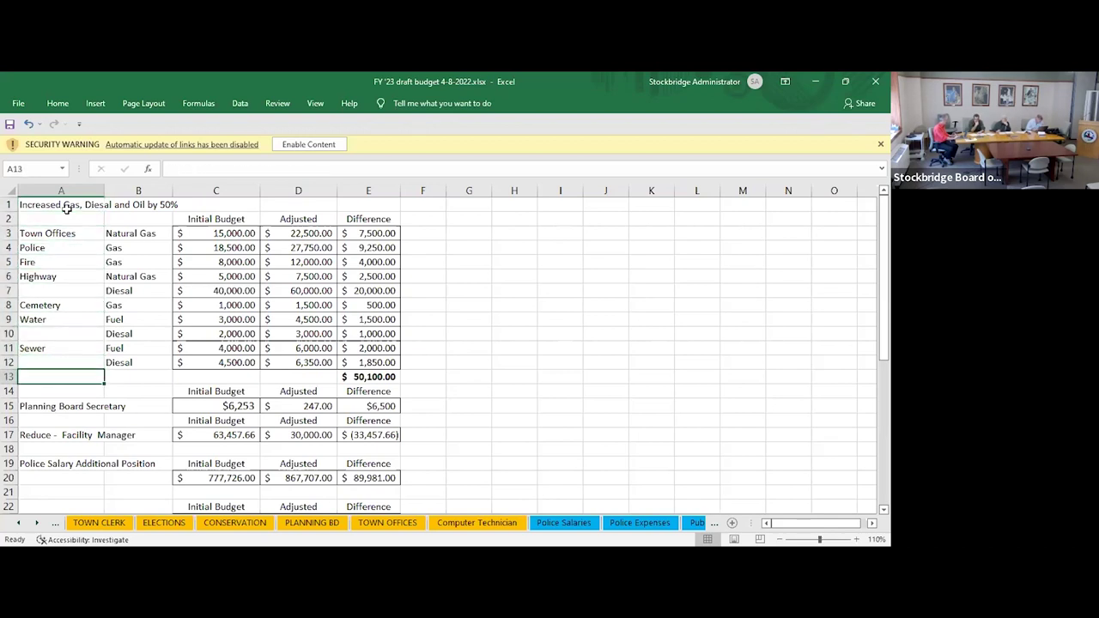
Examine the adjusted amounts for the Planning Board Secretary, Facility Manager, additional police position and Conservation salary.
key(Down)
key(Down)
key(Down)
key(Down)
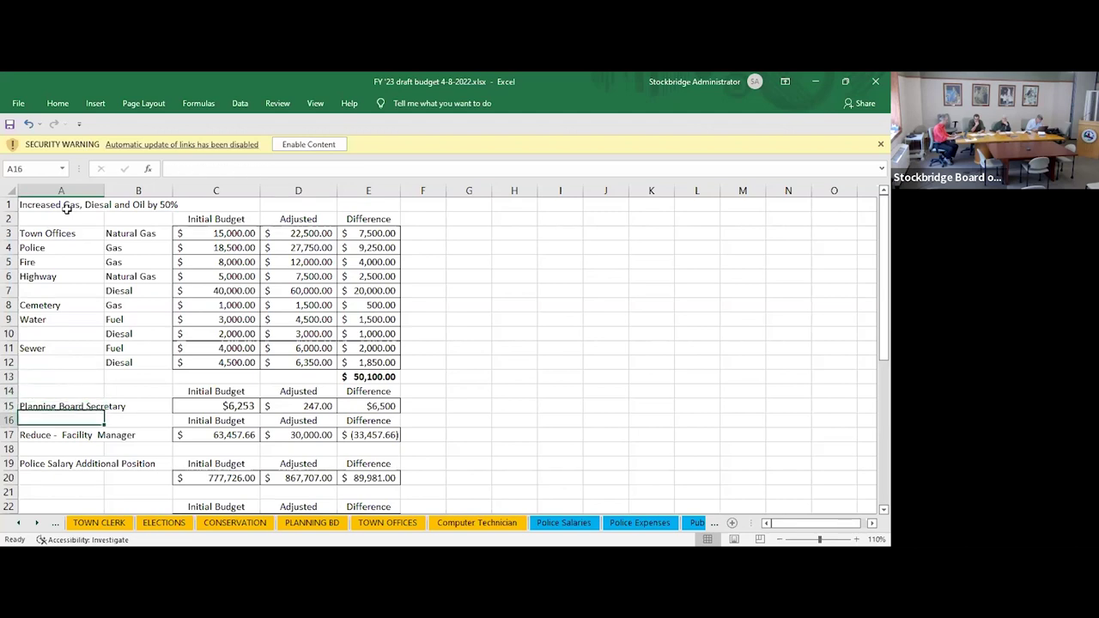
key(Down)
key(Down)
key(Down)
key(Down)
key(Down)
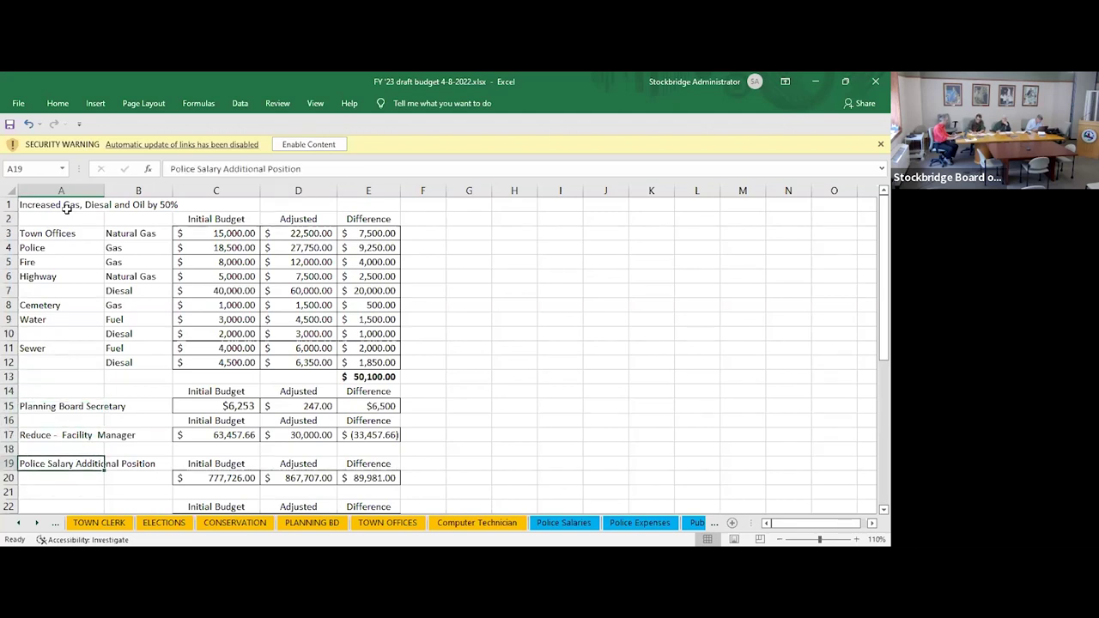
key(Down)
key(Down)
key(Down)
key(Down)
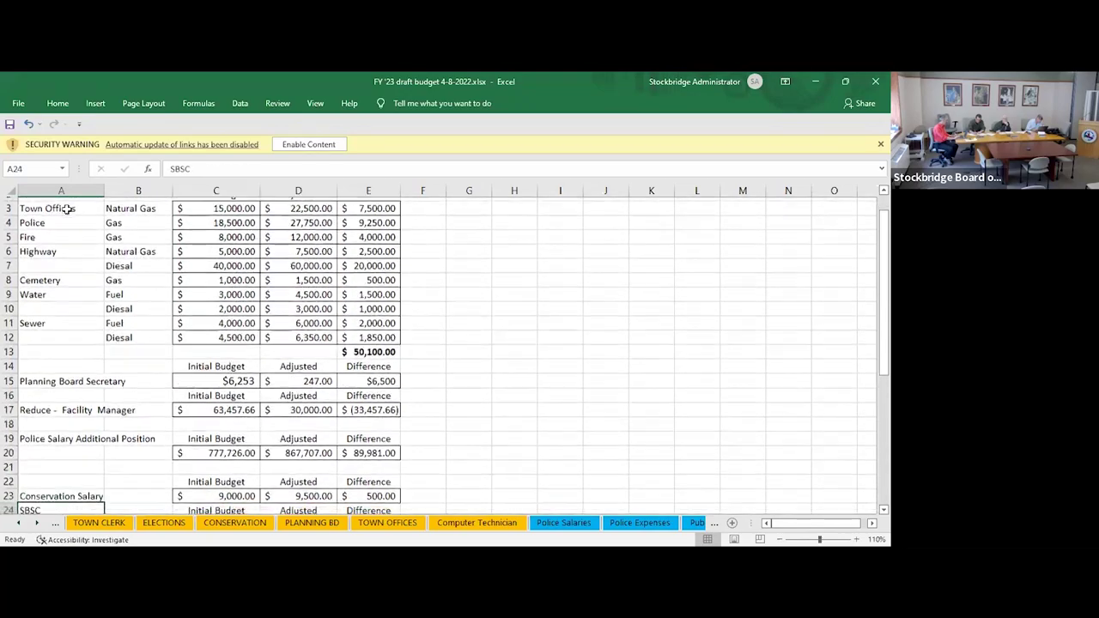
Review the SBSC, salary increase, revenue and overall budget entries down to the end of the notes.
key(Down)
key(Down)
key(Down)
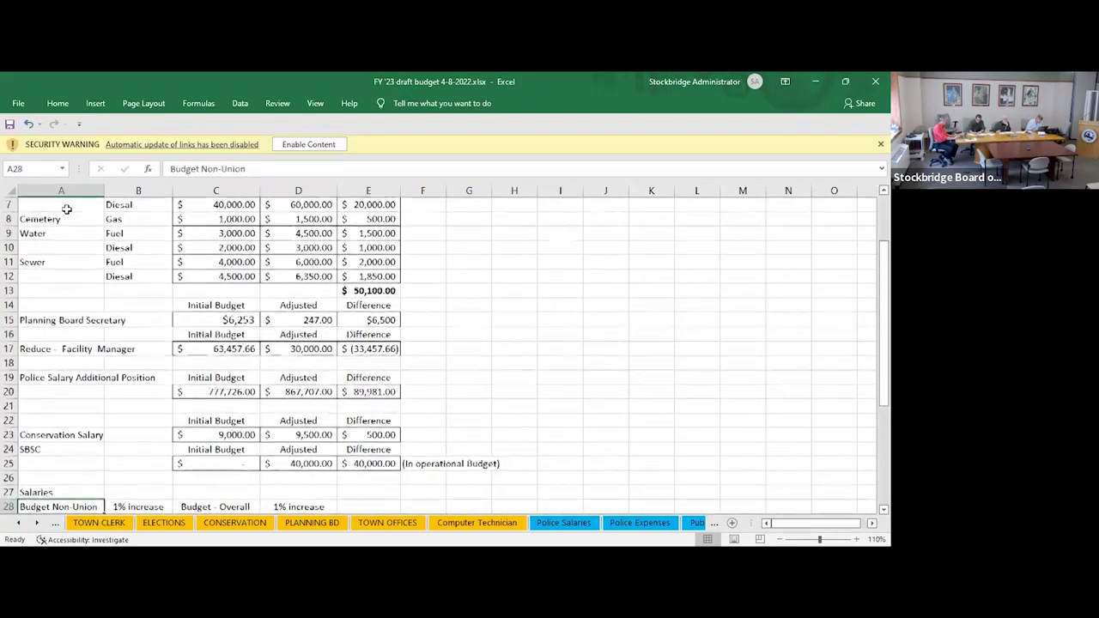
key(Down)
key(Down)
key(Down)
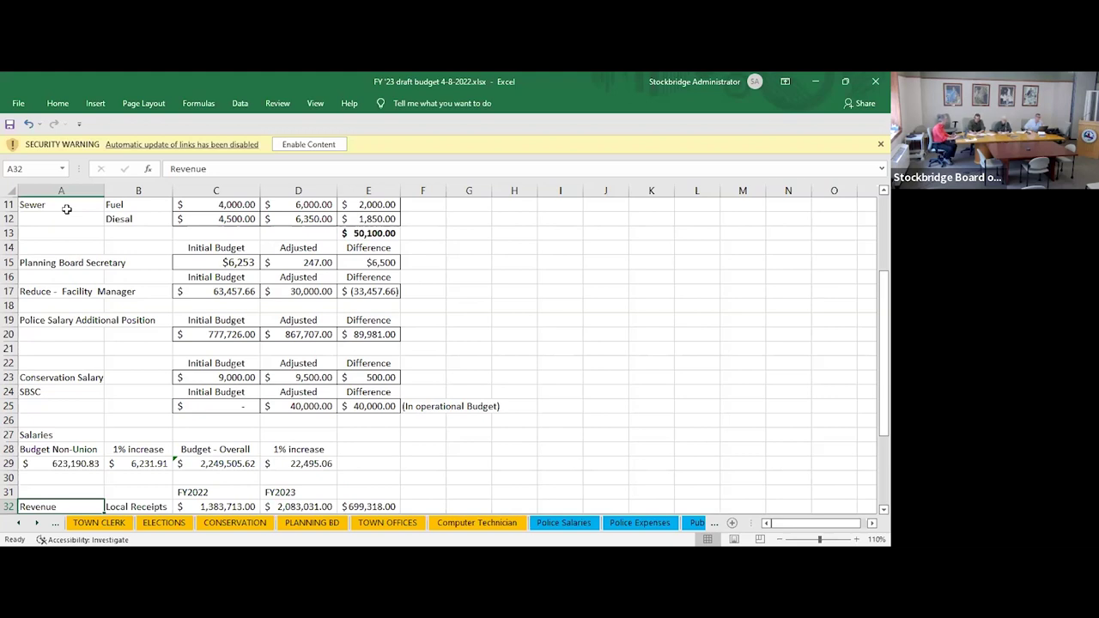
key(Down)
key(Down)
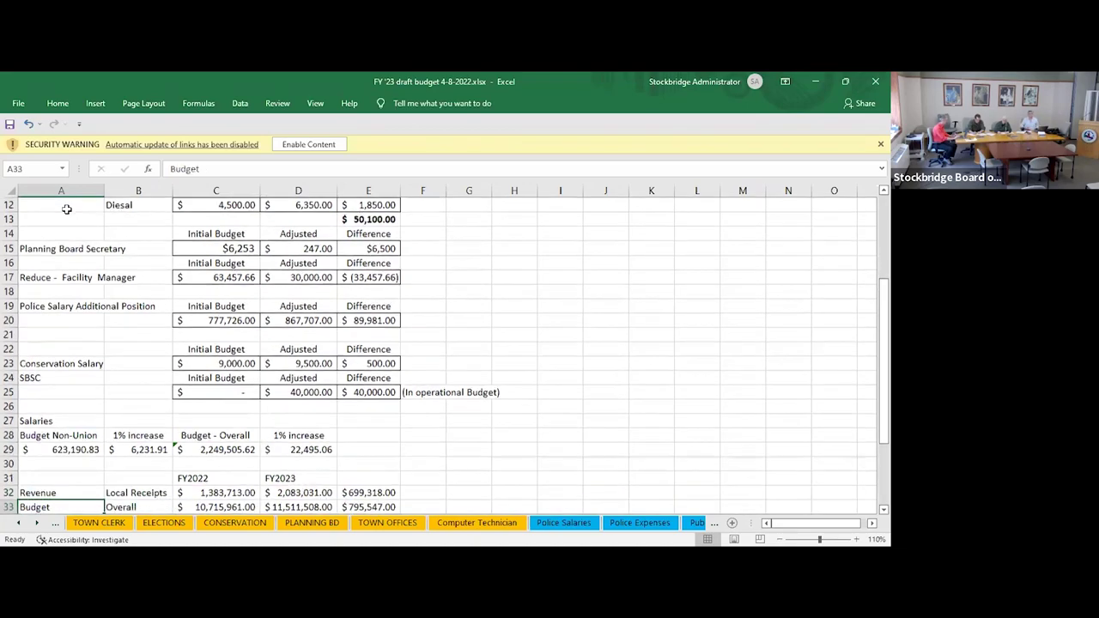
key(Down)
key(Down)
key(Down)
key(Down)
key(Down)
key(Down)
key(Down)
key(Down)
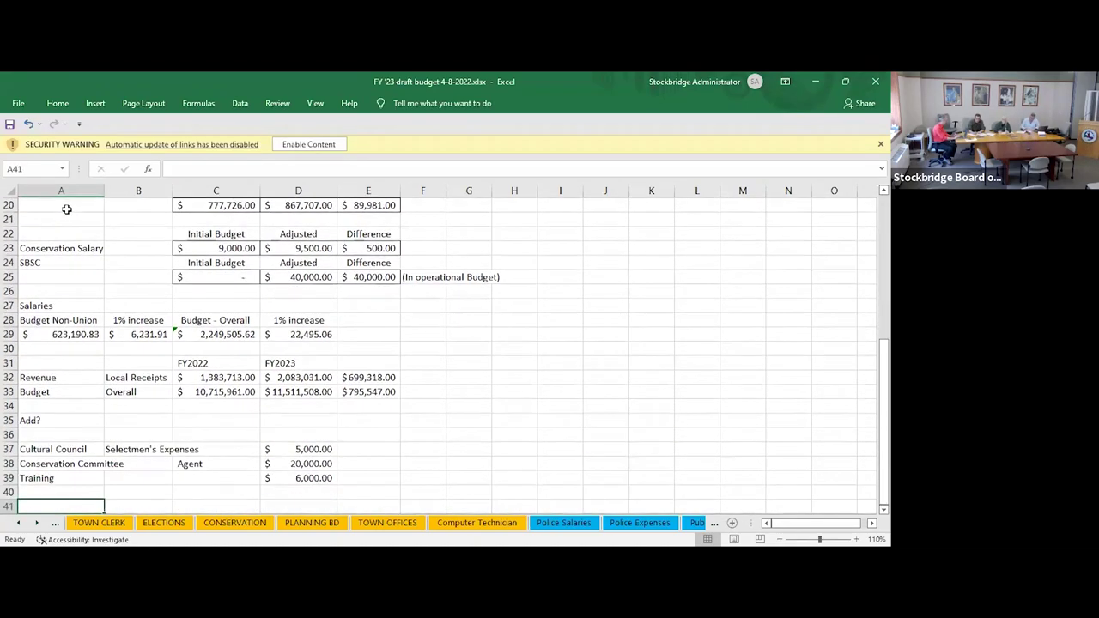
key(Down)
key(Down)
key(Down)
key(Down)
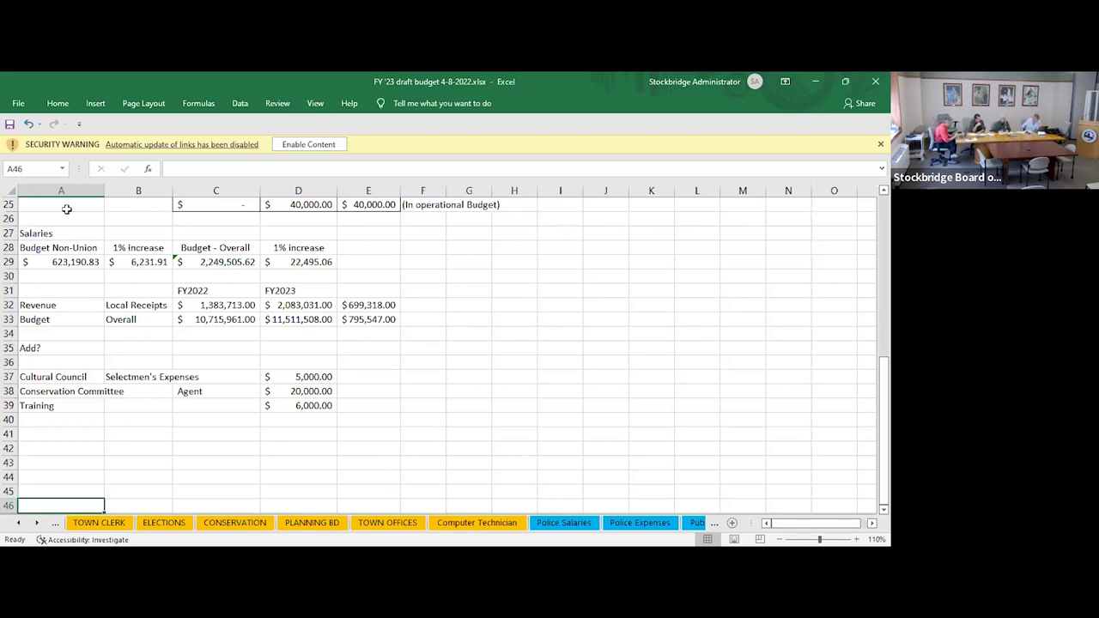
Go through the proposed additions under "Add?": Cultural Council, Conservation Committee agent and Training.
key(Up)
key(Up)
key(Up)
key(Up)
key(Up)
key(Up)
key(Up)
key(Up)
key(Up)
key(Up)
key(Up)
key(Down)
key(Down)
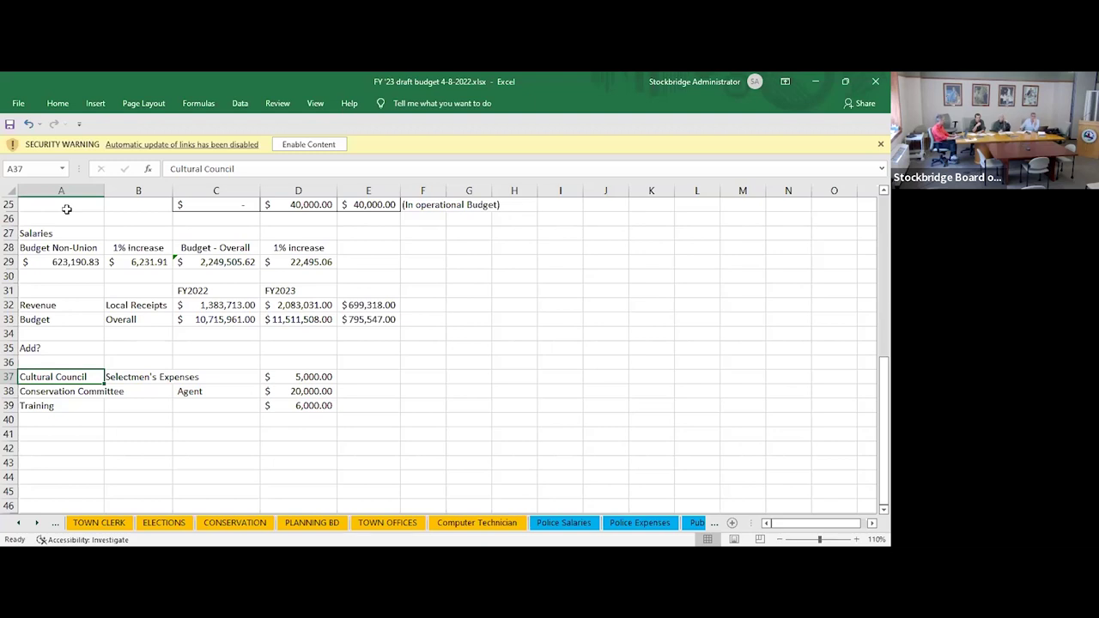
key(Down)
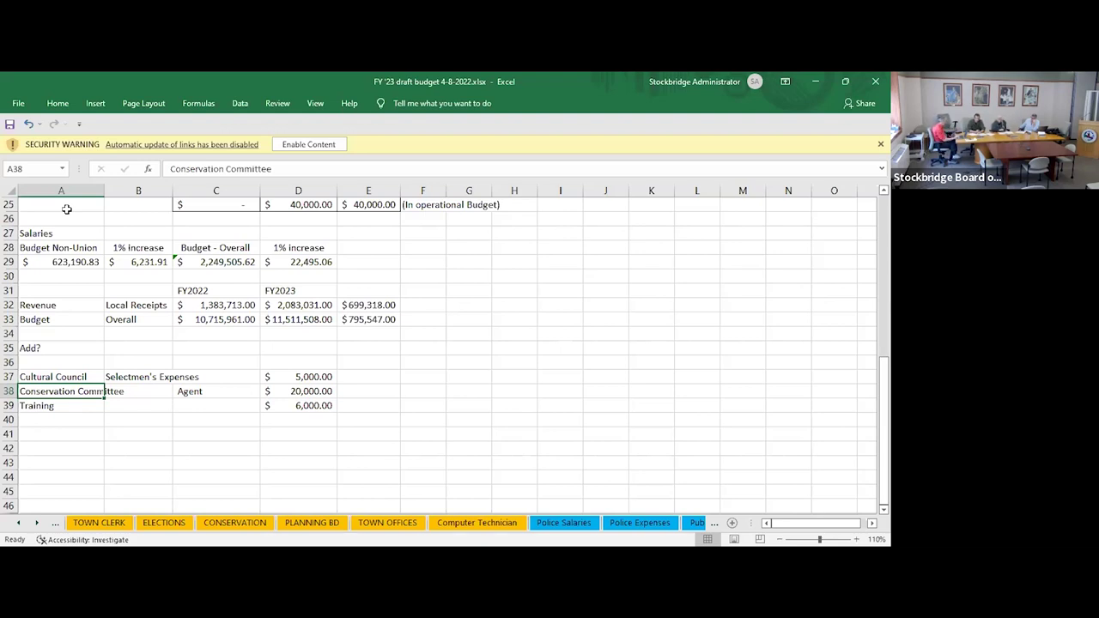
key(Down)
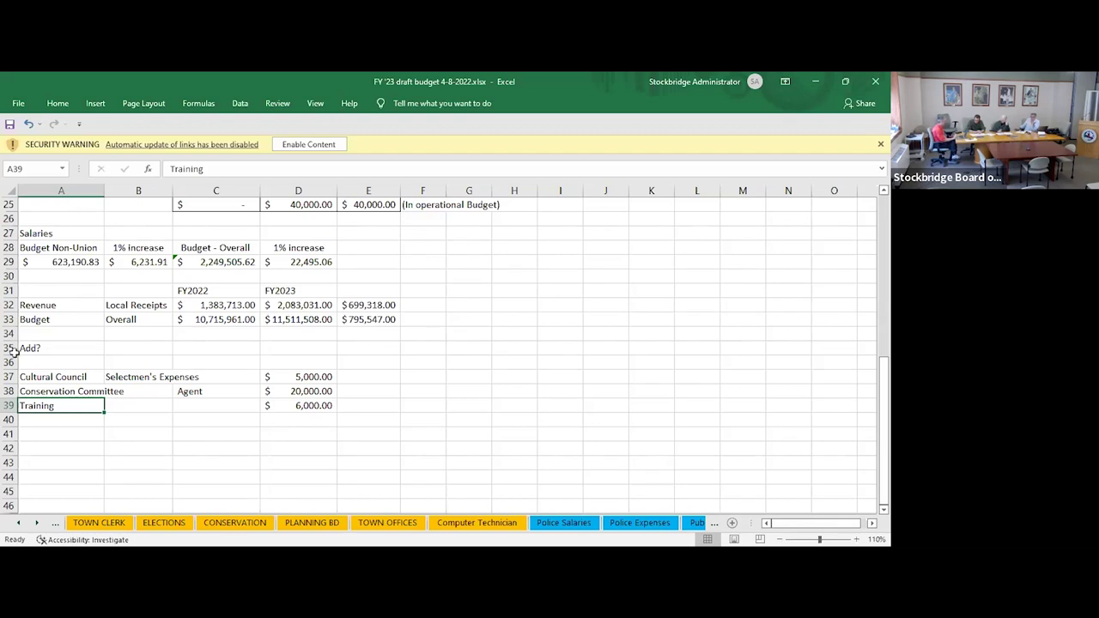
Open the Selectmen Expenses sheet to examine its 2023 budget request and the Cultural Council note.
click(18, 523)
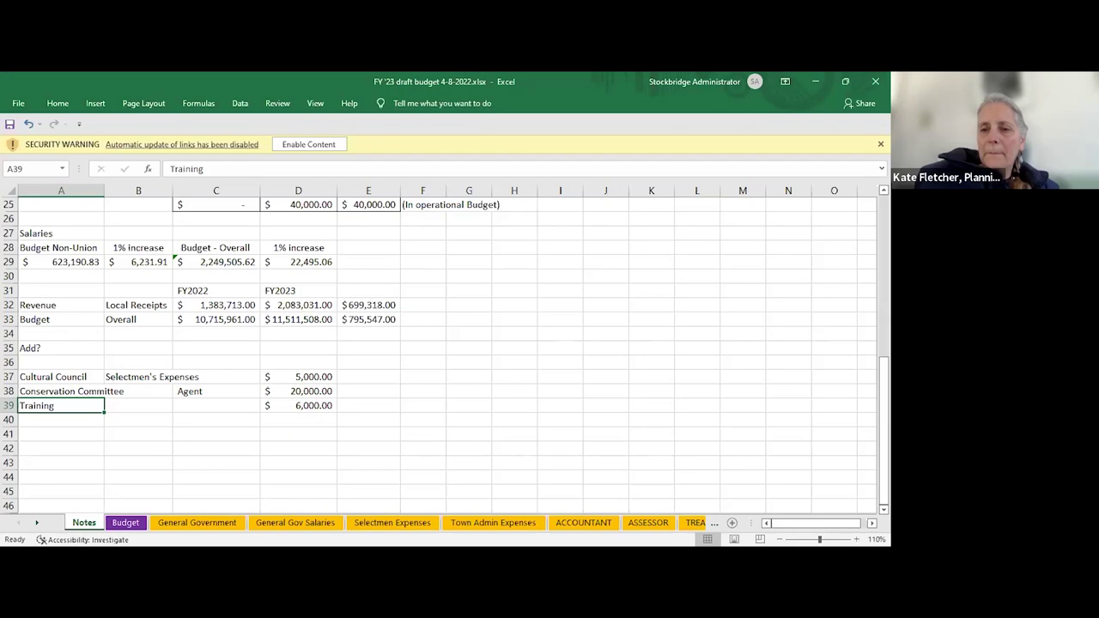
click(392, 522)
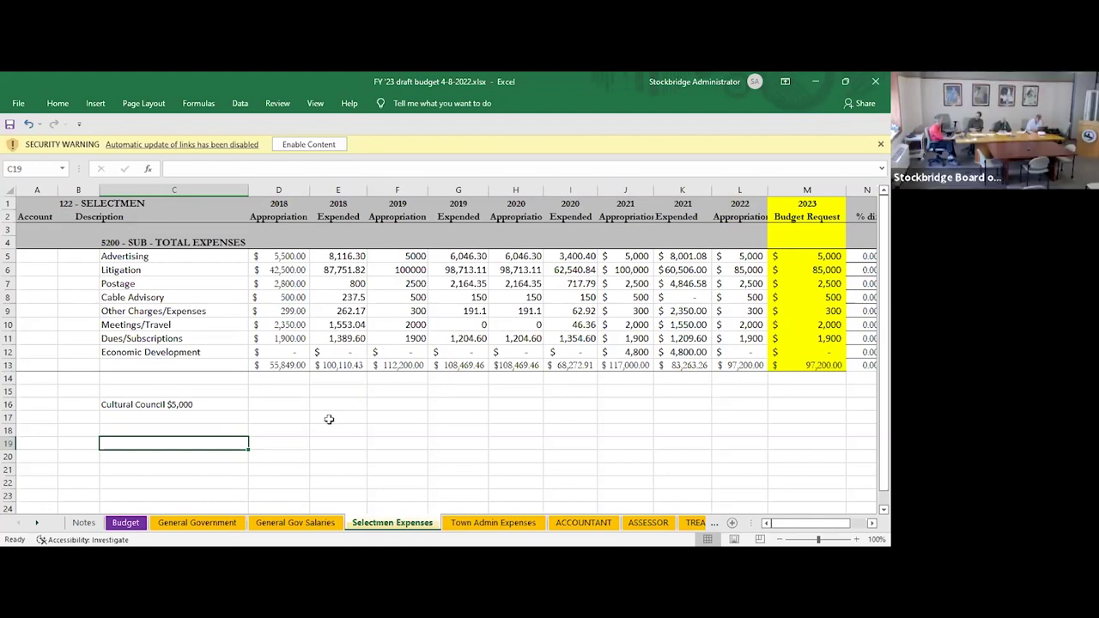
Return to the Notes sheet and examine the 1% salary increases for non-union and overall budgets.
click(84, 522)
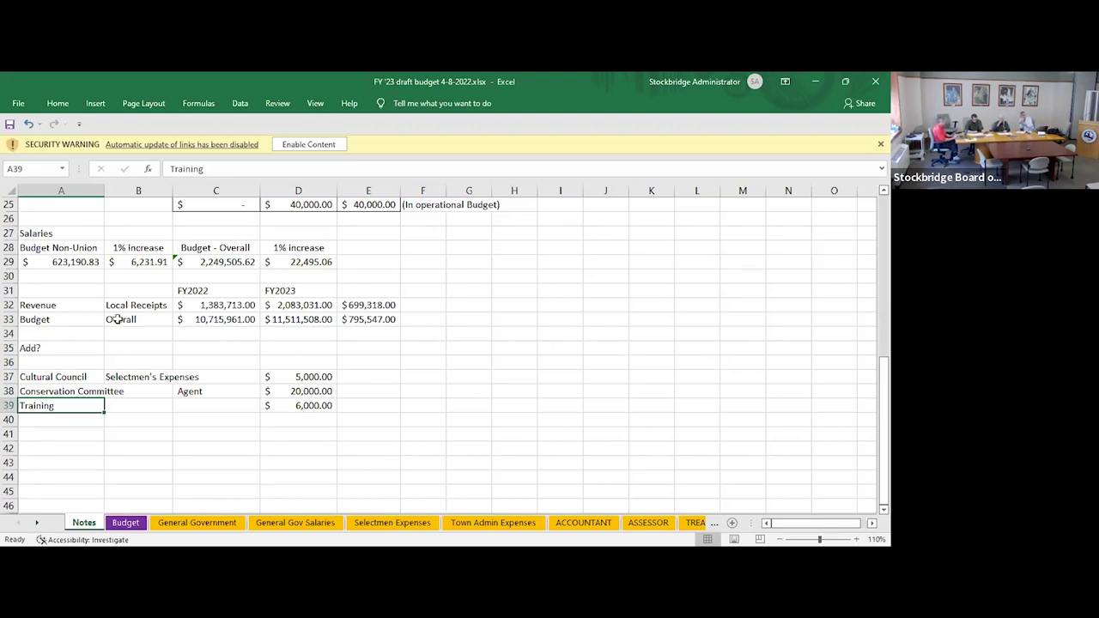
click(67, 248)
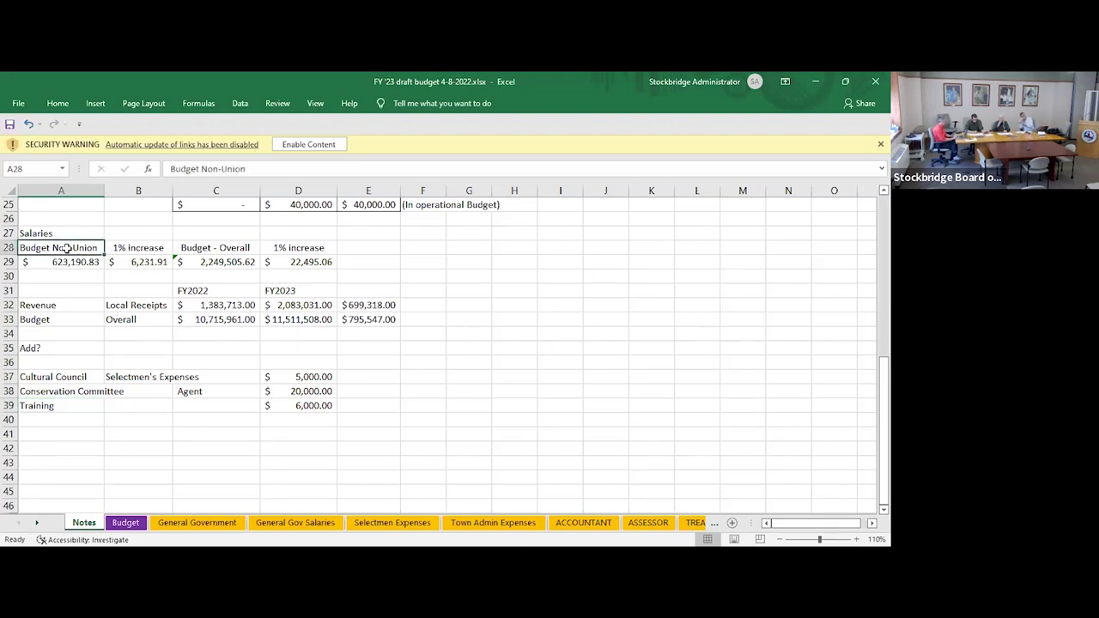
key(Up)
key(Down)
key(Right)
key(Right)
key(Right)
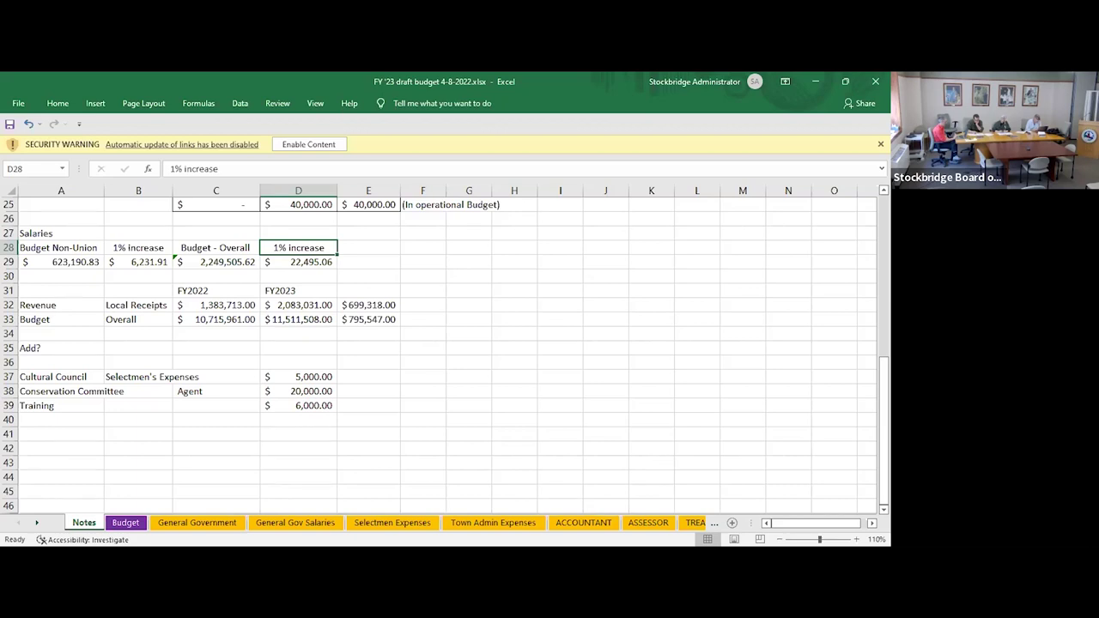
Go back to the start of the Notes sheet and review the adjusted amounts, ending on the Planning Board Secretary's.
key(Up)
key(Up)
key(Up)
key(Up)
key(Up)
key(Up)
key(Up)
key(Up)
key(Up)
key(Up)
key(Up)
key(Up)
key(Up)
key(Up)
key(Up)
key(Up)
key(Up)
key(Up)
key(Up)
key(Up)
key(Up)
key(Up)
key(Up)
key(Up)
key(Up)
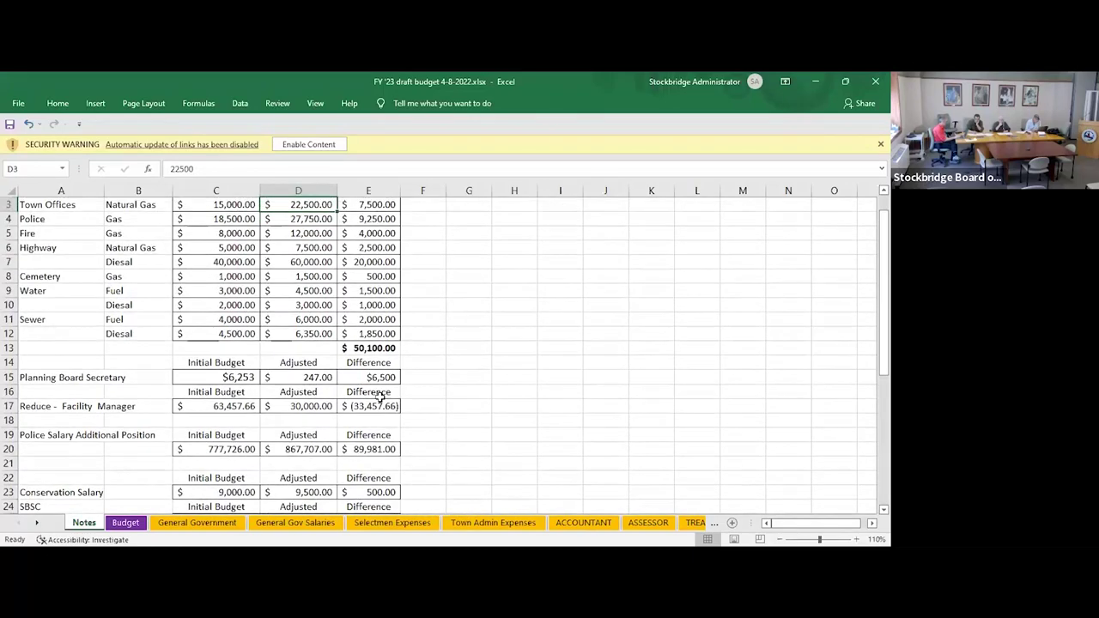
key(Up)
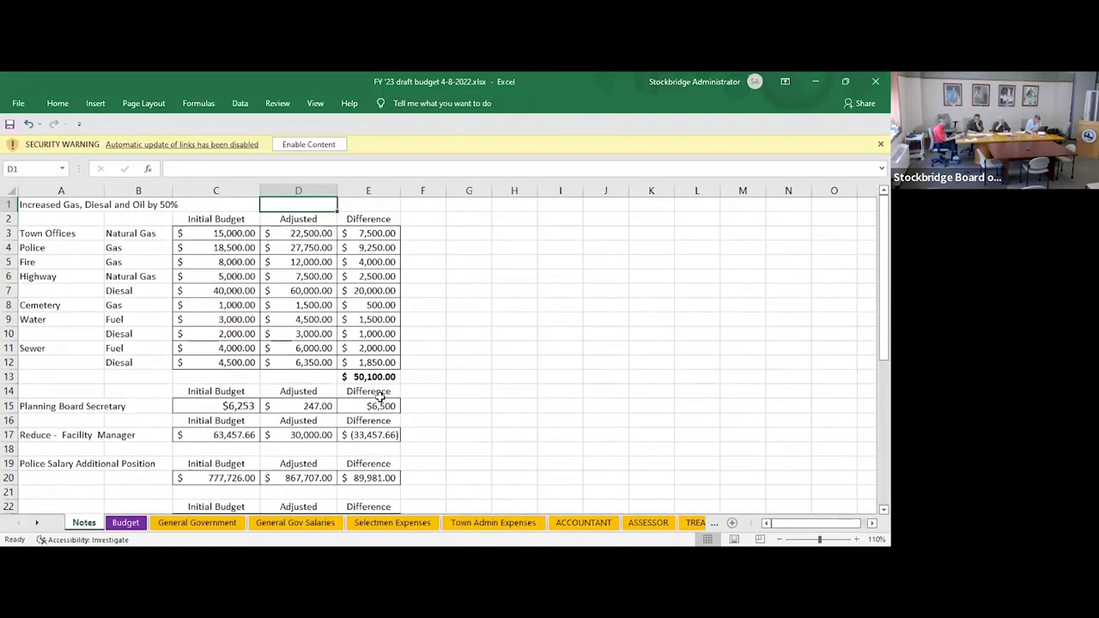
key(Down)
key(Down)
key(Down)
key(Down)
key(Down)
key(Down)
key(Down)
key(Down)
key(Down)
key(Down)
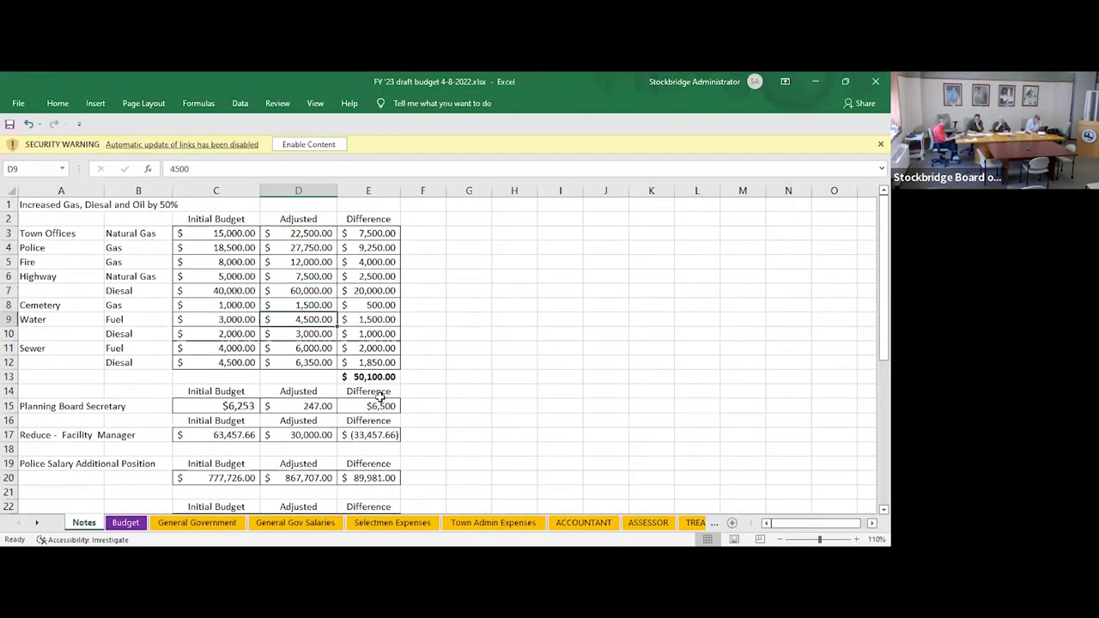
key(Down)
key(Down)
key(Down)
key(Down)
key(Down)
key(Down)
key(Down)
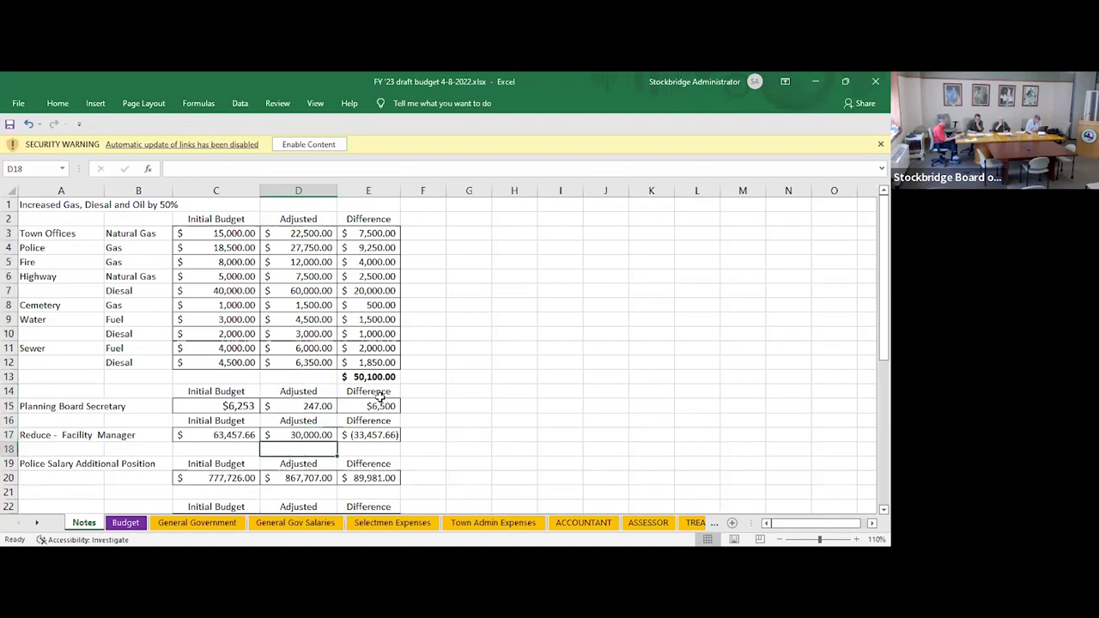
key(Down)
key(Up)
key(Up)
key(Up)
key(Up)
key(Up)
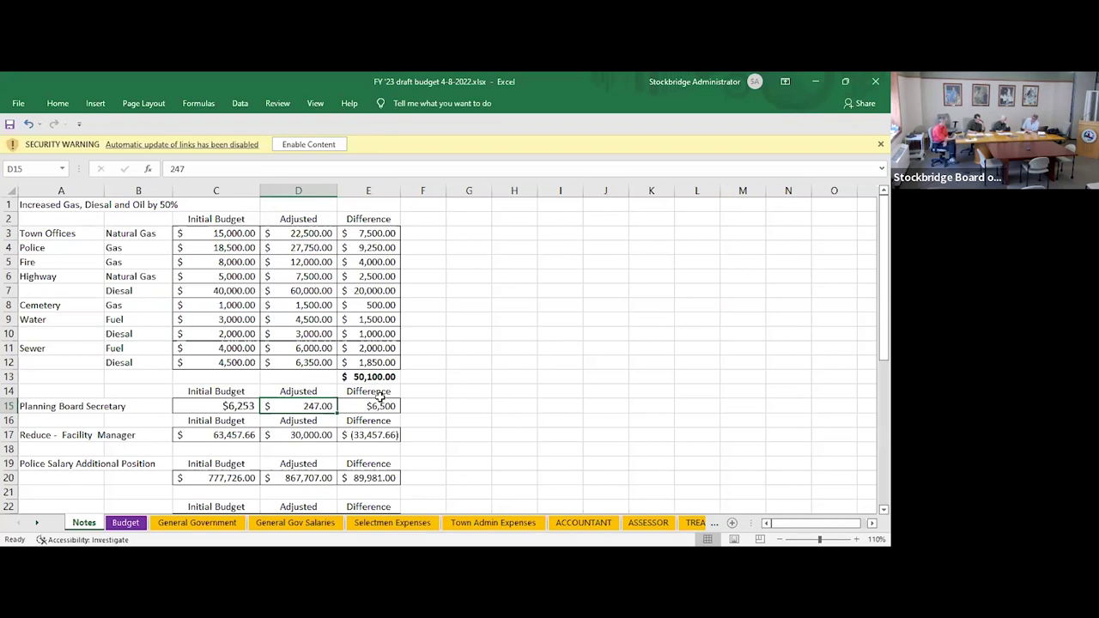
Switch to the Capital Budget 4-8-22 workbook and open its Overlay Surplus sheet.
click(463, 391)
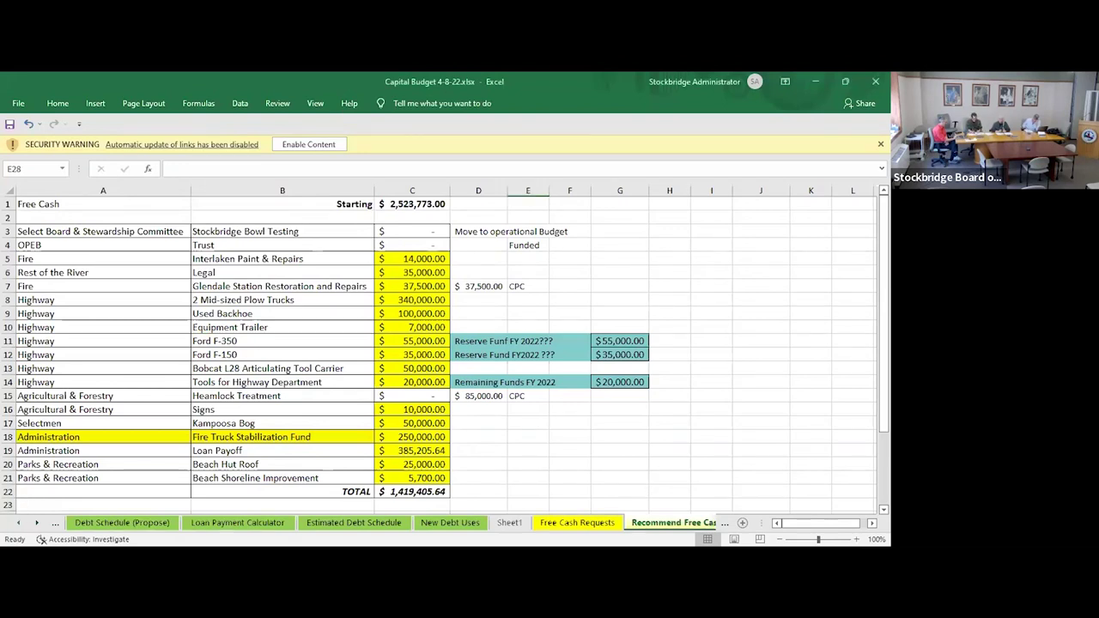
click(55, 522)
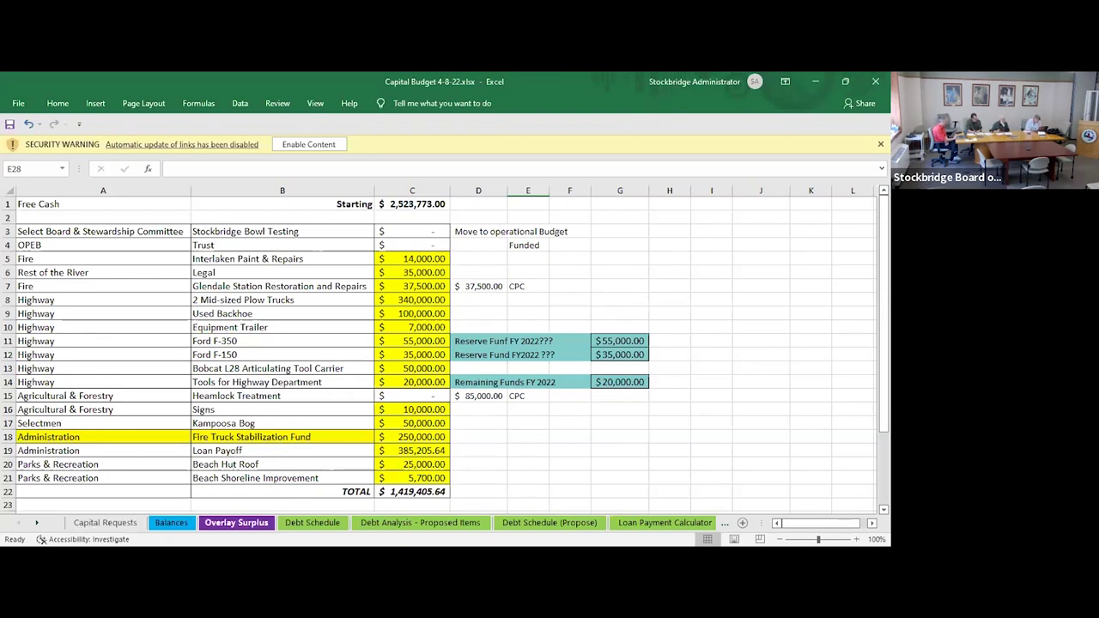
click(236, 522)
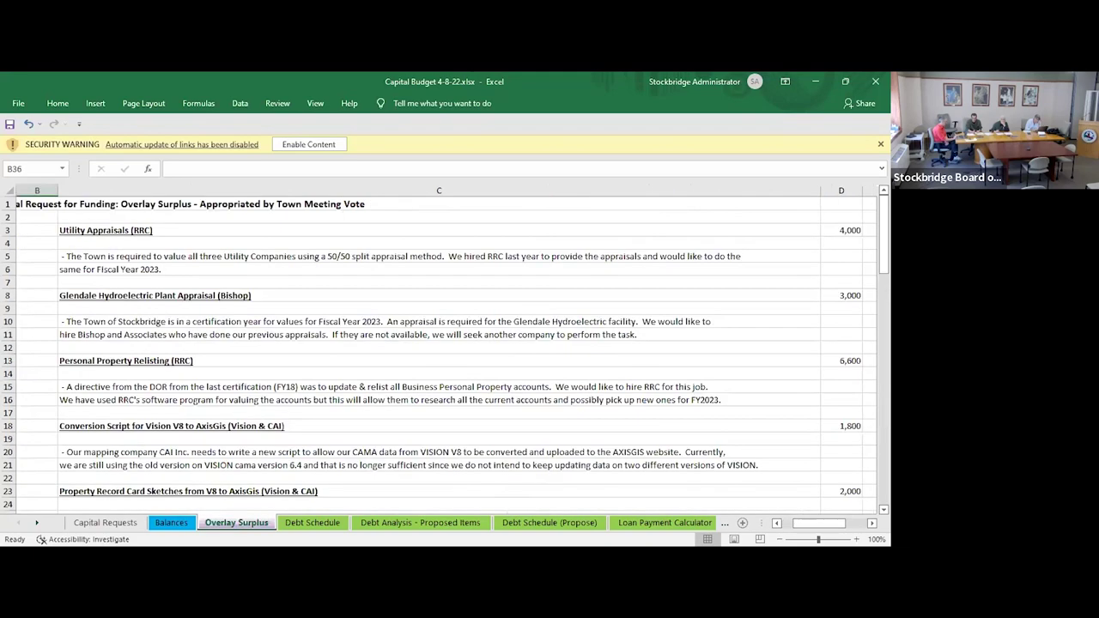
Examine the Overlay Surplus funding requests from Utility Appraisals through Property Record Card Sketches.
click(341, 432)
key(Up)
key(Up)
key(Up)
key(Up)
key(Up)
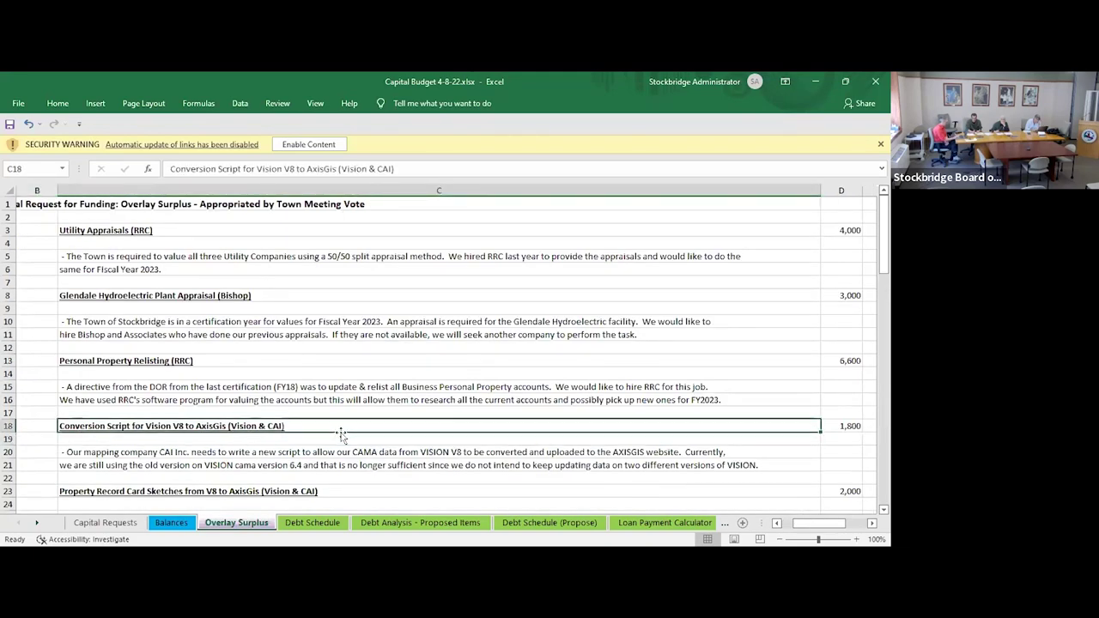
key(Up)
key(Up)
key(Up)
key(Up)
key(Up)
key(Up)
key(Up)
key(Up)
key(Up)
key(Up)
key(Down)
key(Down)
key(Down)
key(Down)
key(Down)
key(Down)
key(Down)
key(Down)
key(Down)
key(Down)
key(Down)
key(Down)
key(Down)
key(Down)
key(Down)
key(Down)
key(Down)
key(Down)
key(Down)
key(Down)
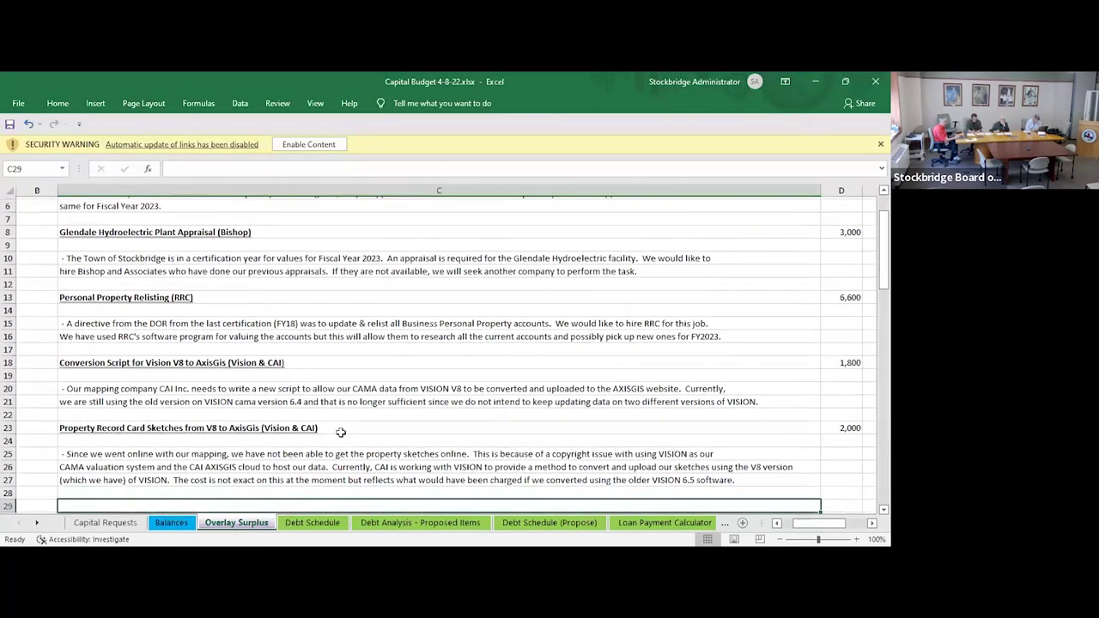
Review the rest of the Overlay Surplus sheet through the additional request for funding total.
key(Down)
key(Down)
key(Down)
key(Down)
key(Down)
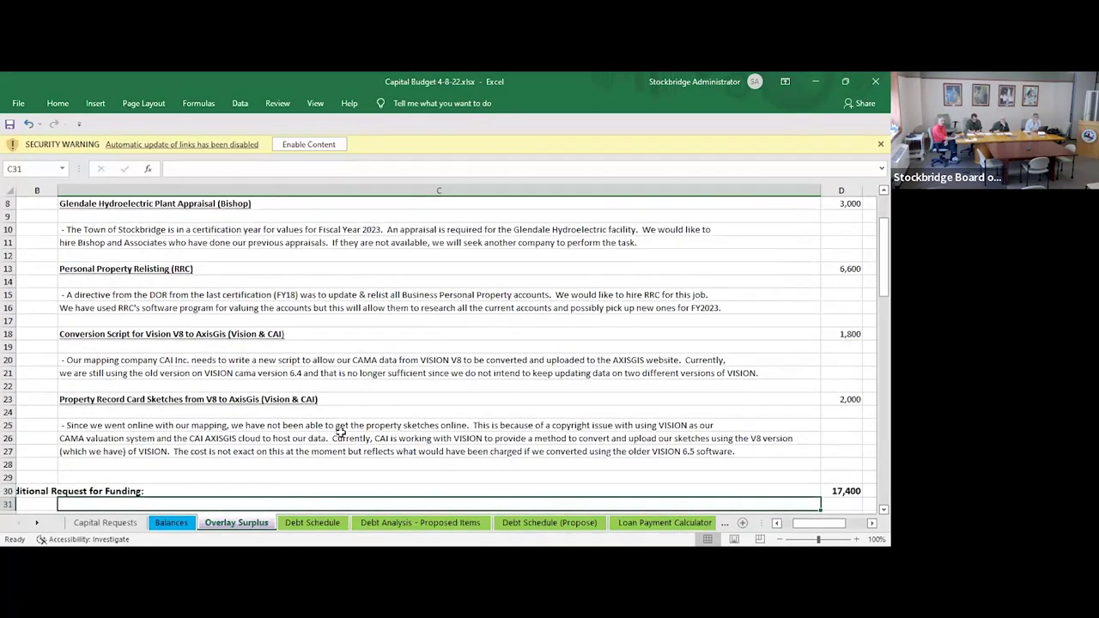
key(Down)
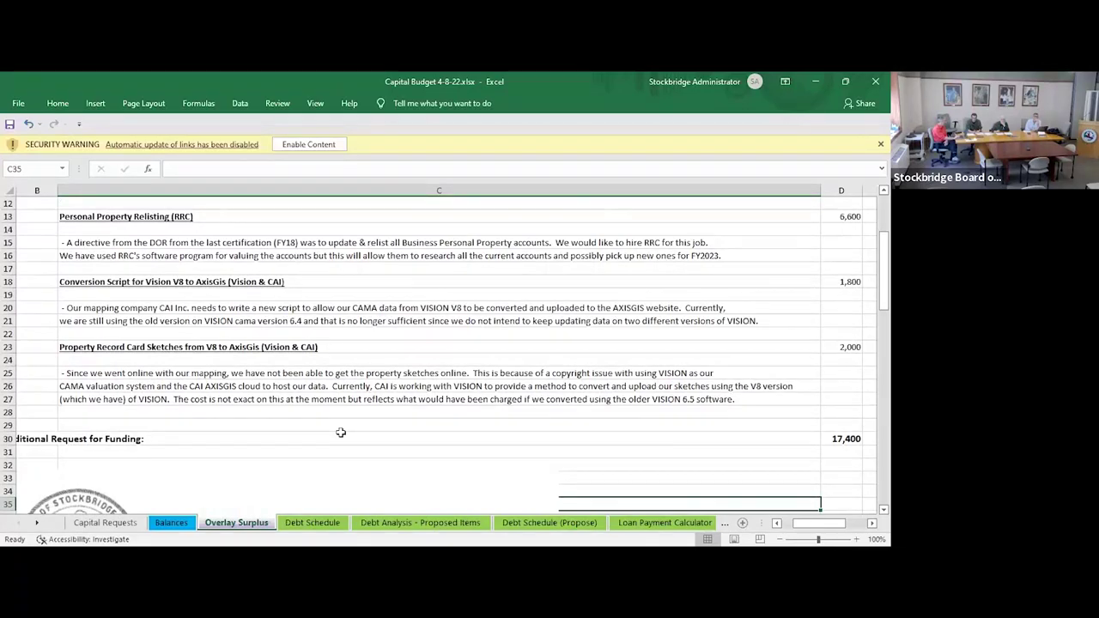
Examine the Board of Assessors' memorandum on the release of overlay funds, down to its signatures.
key(Page_Down)
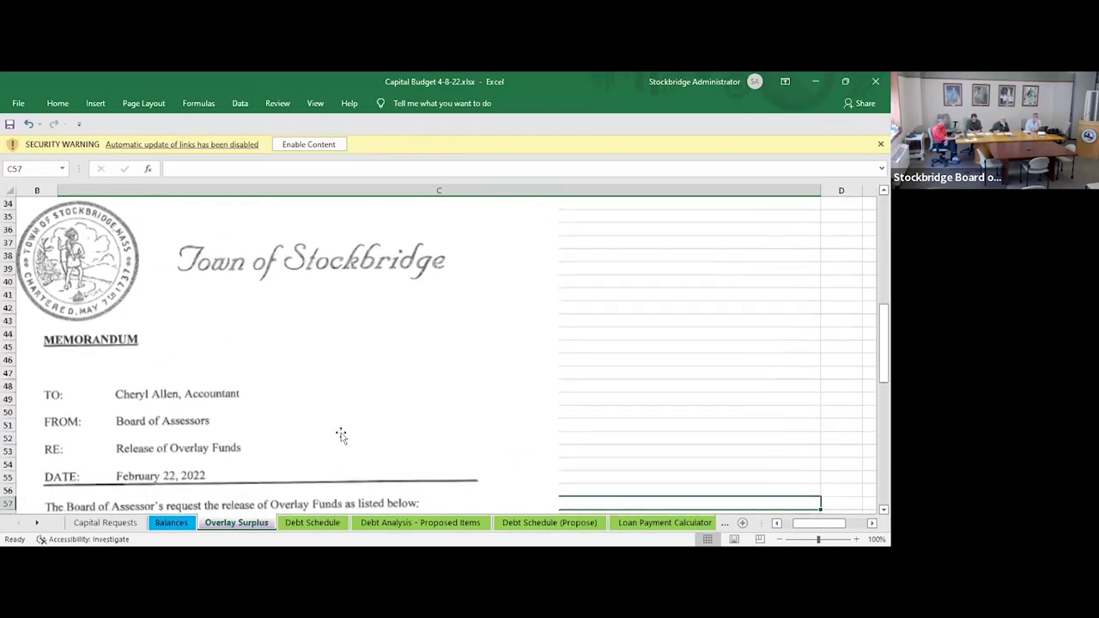
key(Down)
key(Down)
key(Down)
key(Down)
key(Down)
key(Down)
key(Down)
key(Down)
key(Down)
key(Down)
key(Down)
key(Down)
key(Down)
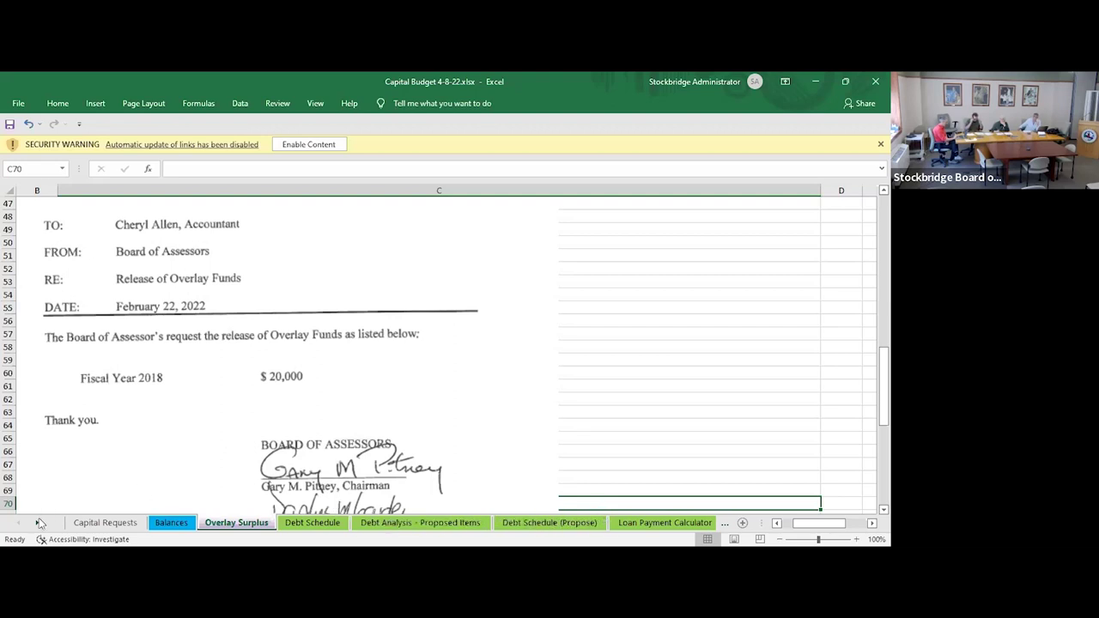
Open the Water Surplus sheet and review its water project requests and remaining balance.
scroll(369, 522, down, 5)
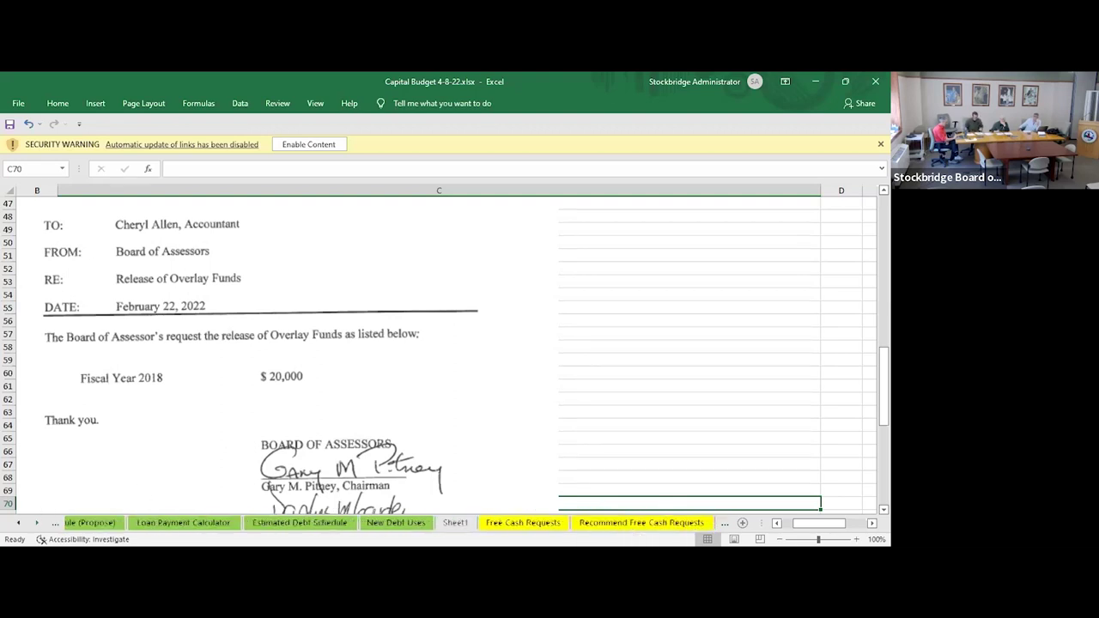
scroll(275, 522, down, 1)
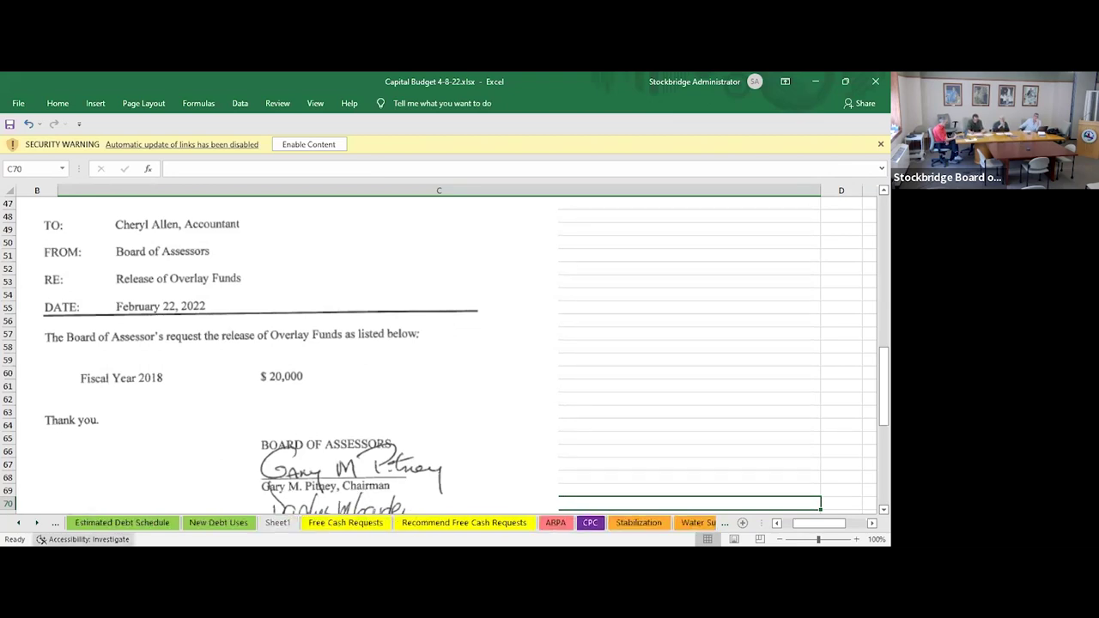
scroll(86, 522, down, 3)
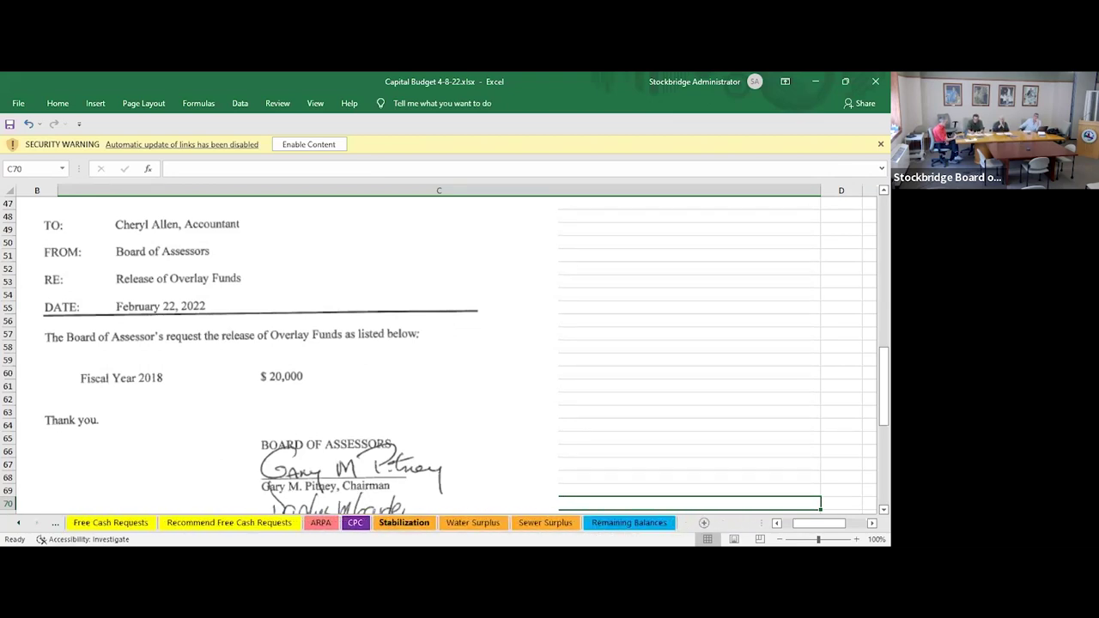
click(473, 522)
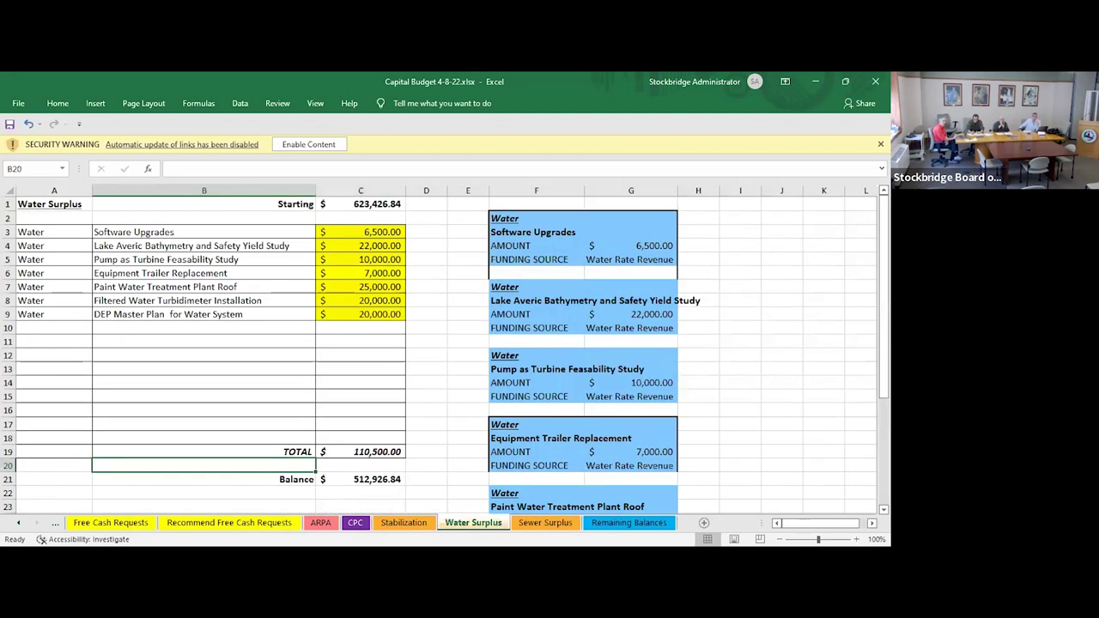
click(438, 394)
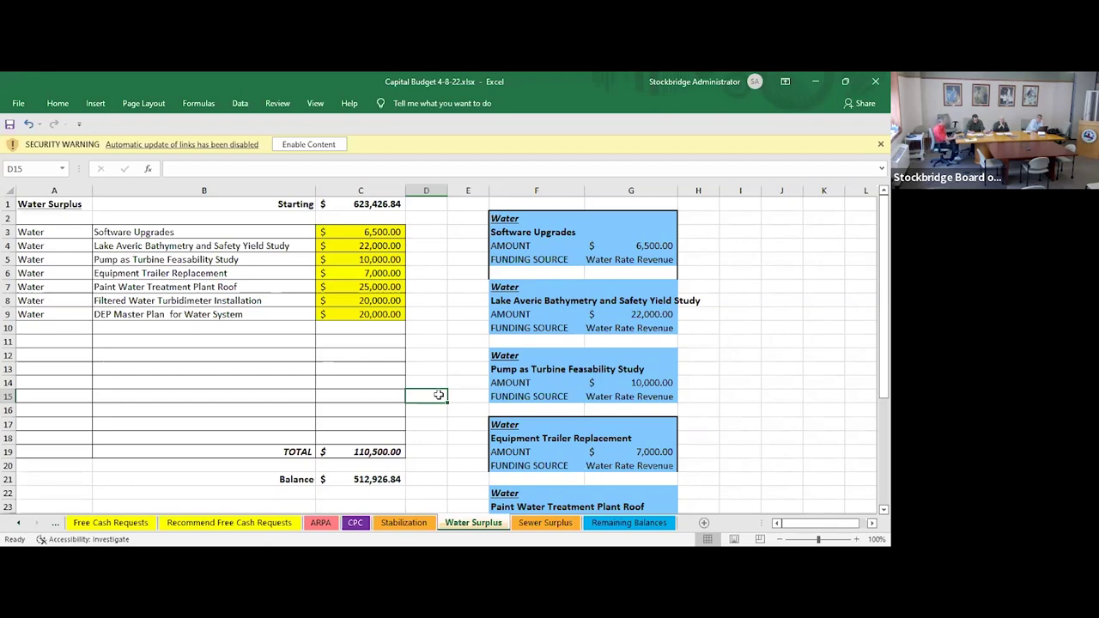
Review the Sewer Surplus sheet, followed by the Recommend Free Cash Requests sheet down to its balance.
click(556, 524)
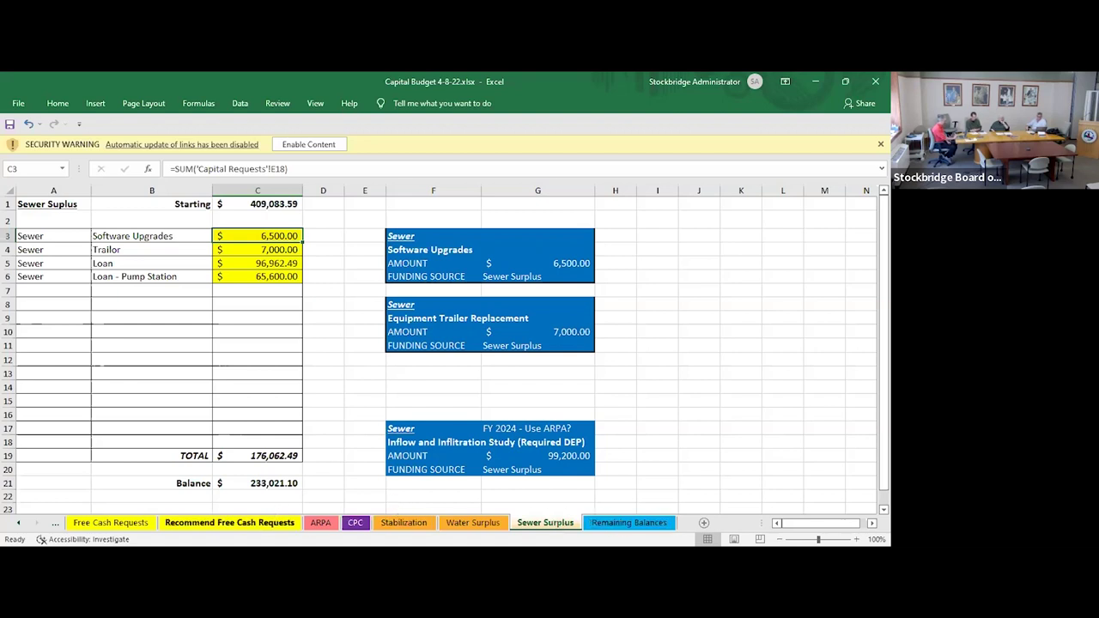
click(229, 522)
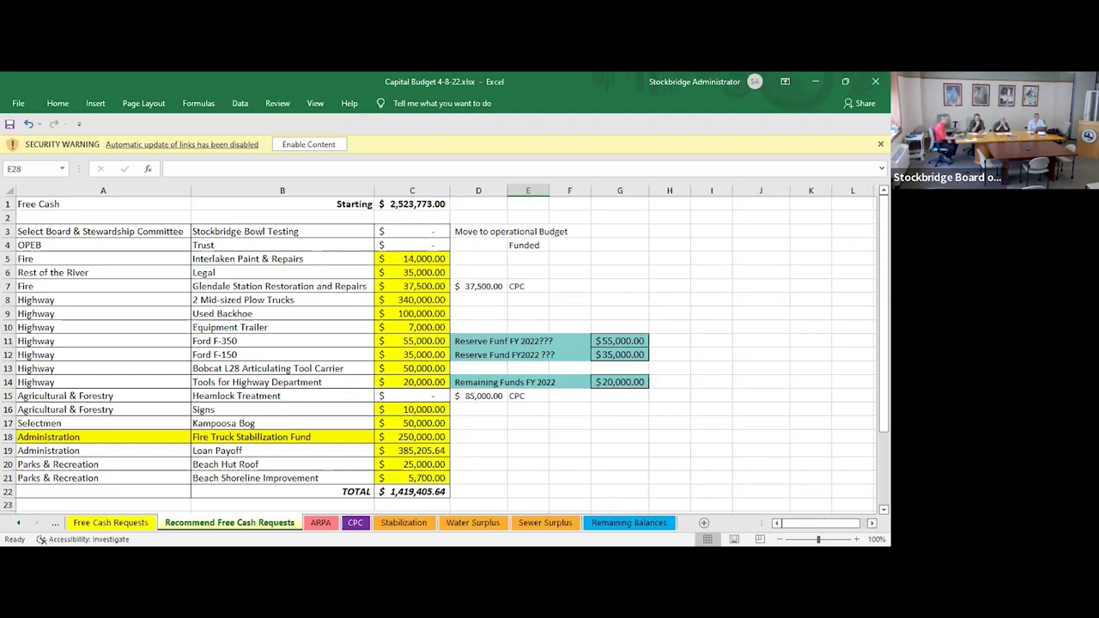
key(Left)
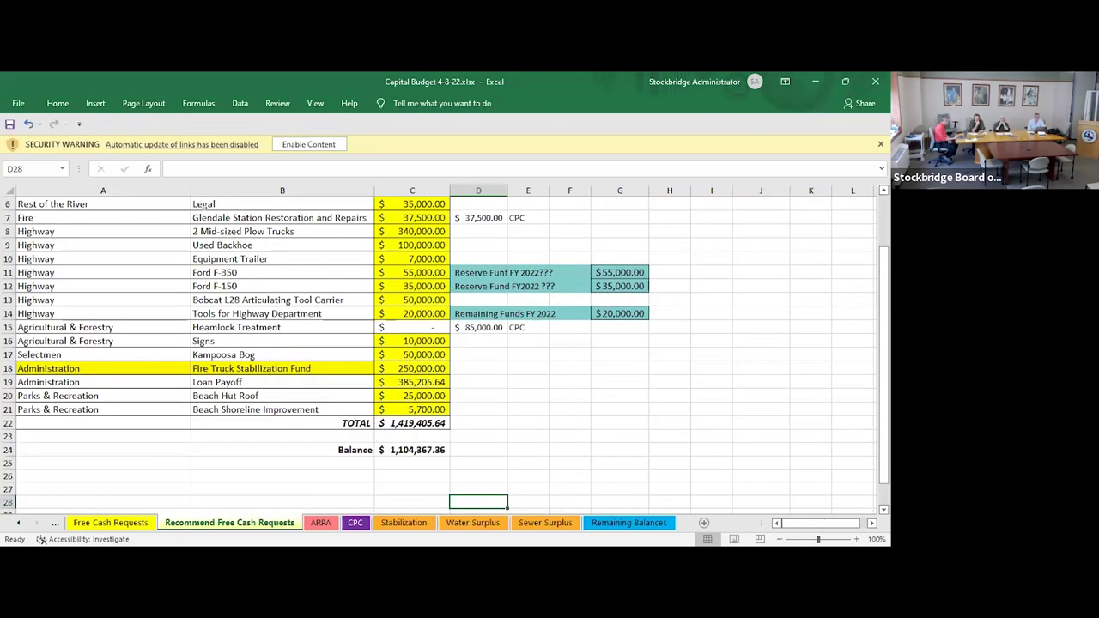
Open the Debt Schedule sheet for review.
click(18, 522)
click(18, 522)
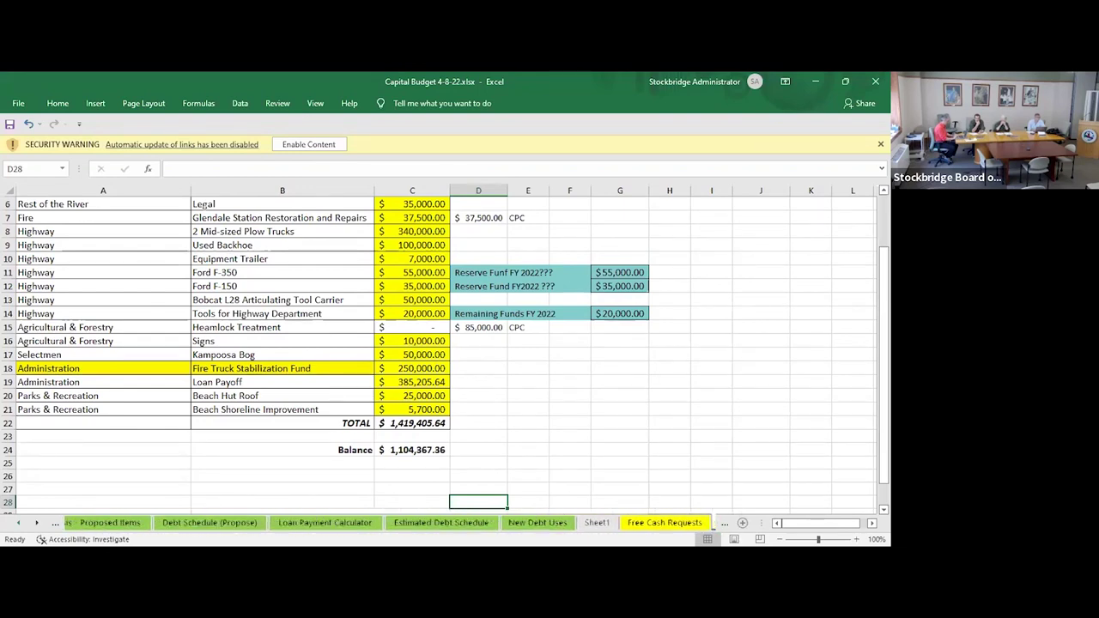
click(18, 522)
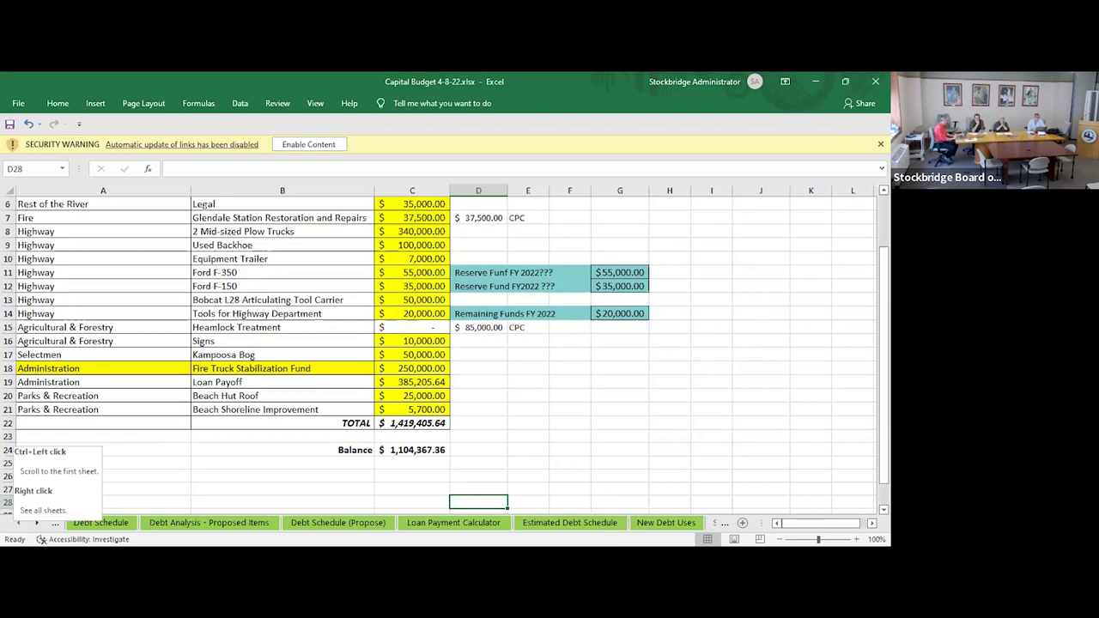
click(100, 522)
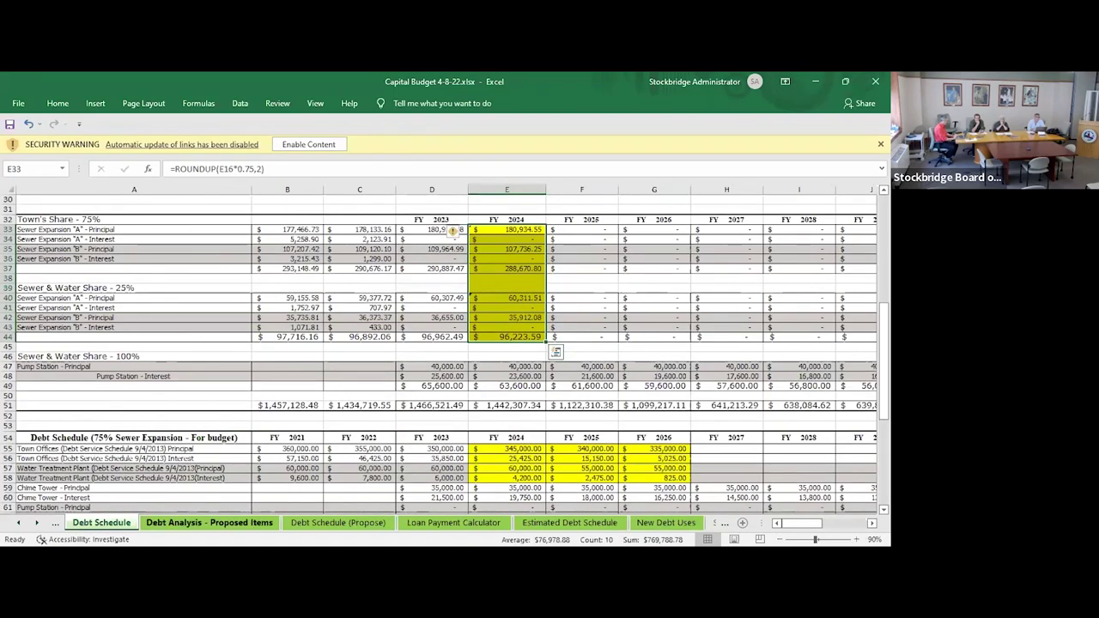
click(18, 522)
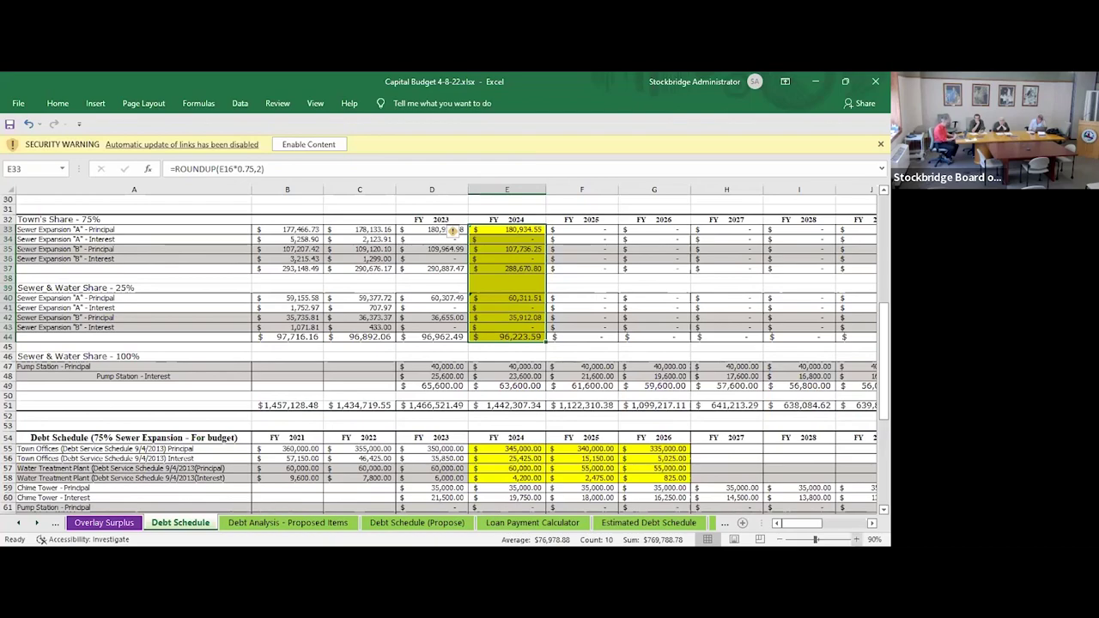
Set the Debt Schedule's zoom to 100% with the description column in view.
click(856, 539)
click(856, 540)
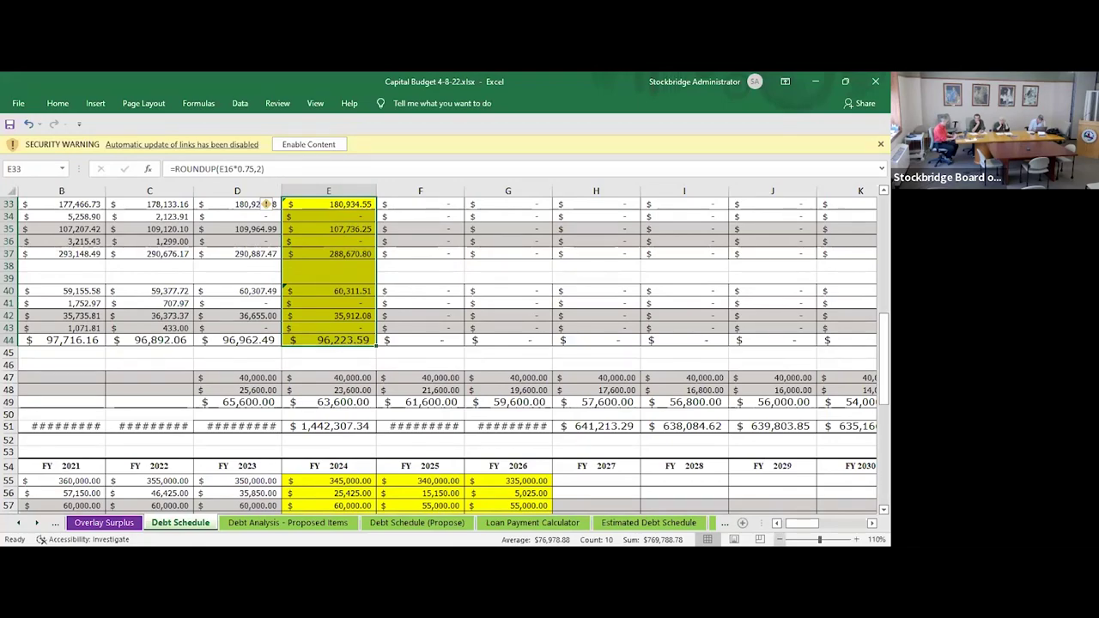
click(781, 539)
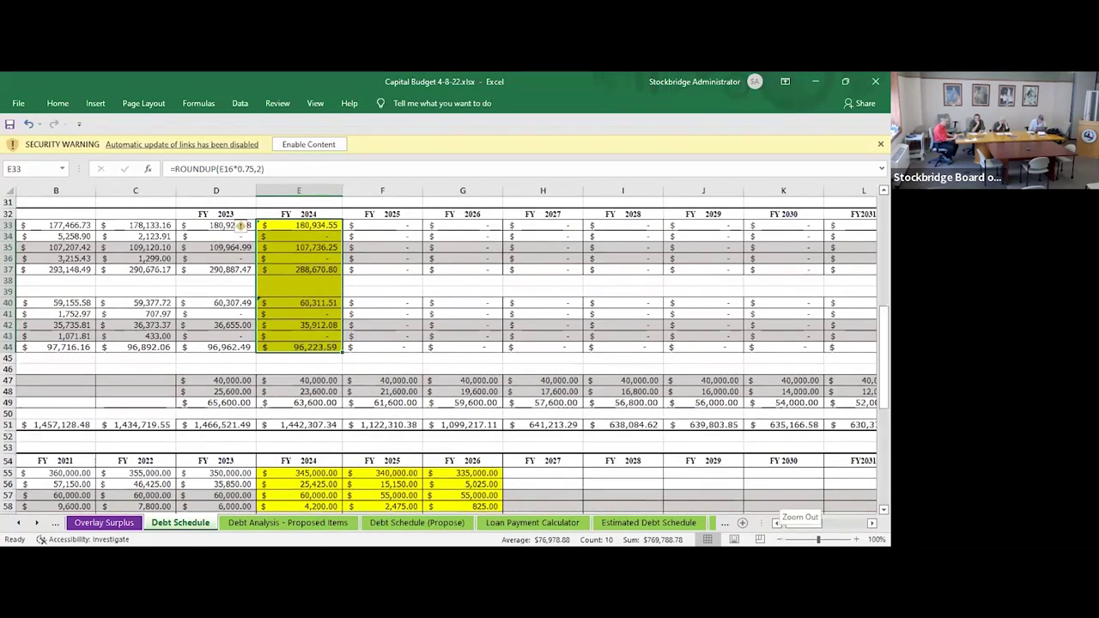
click(777, 523)
click(776, 523)
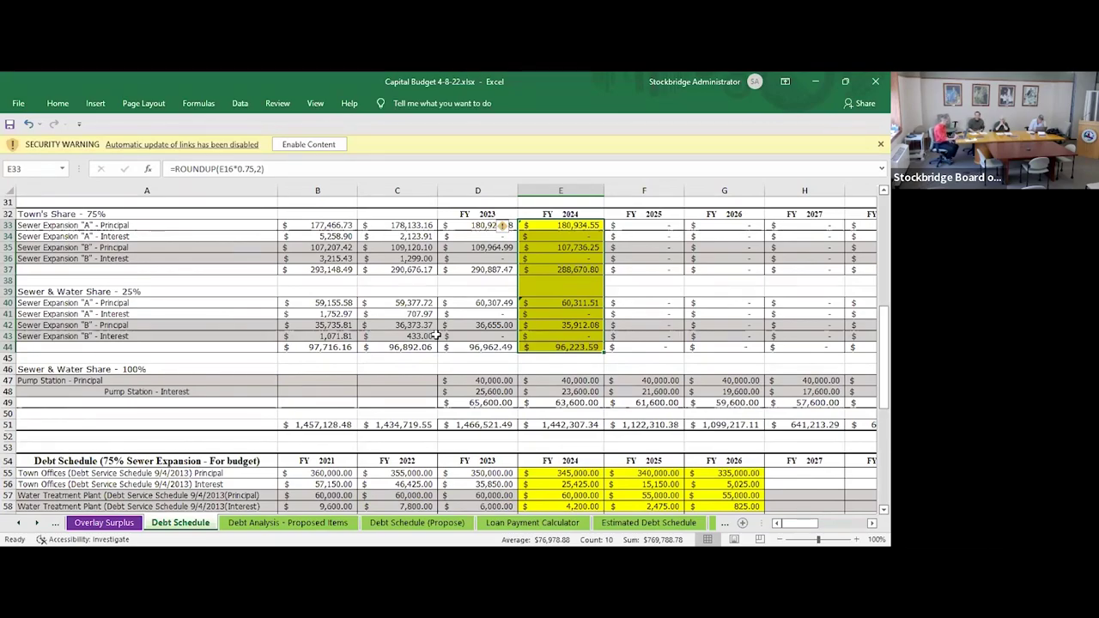
Go back from the Town's Share section to the FY 2024 heading in the Debt Schedule's first row.
key(Up)
key(Up)
key(Up)
key(Up)
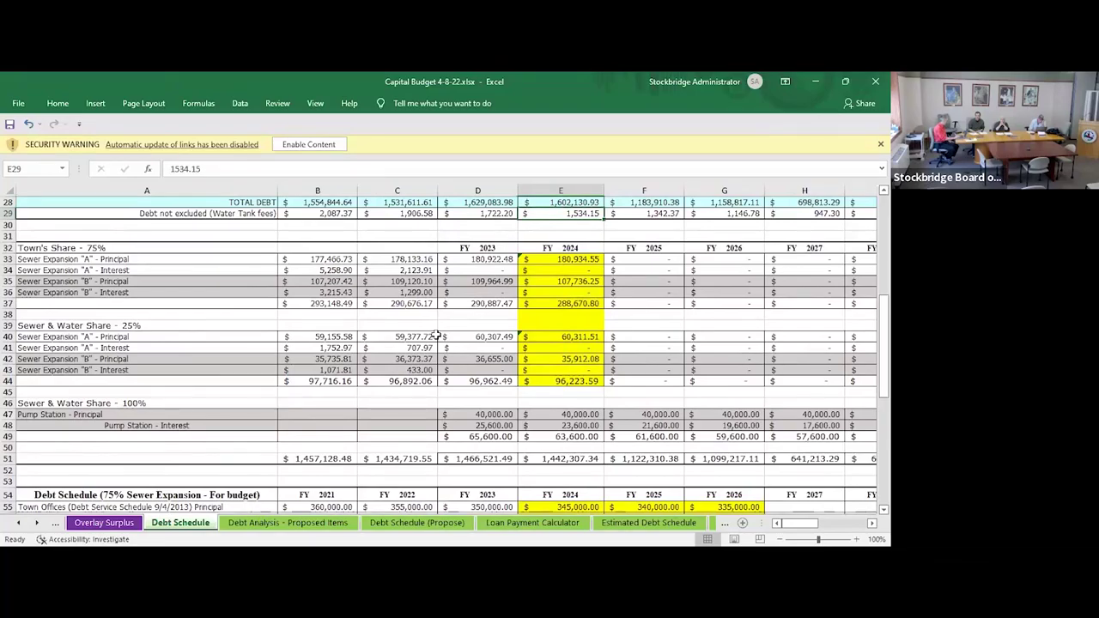
key(Down)
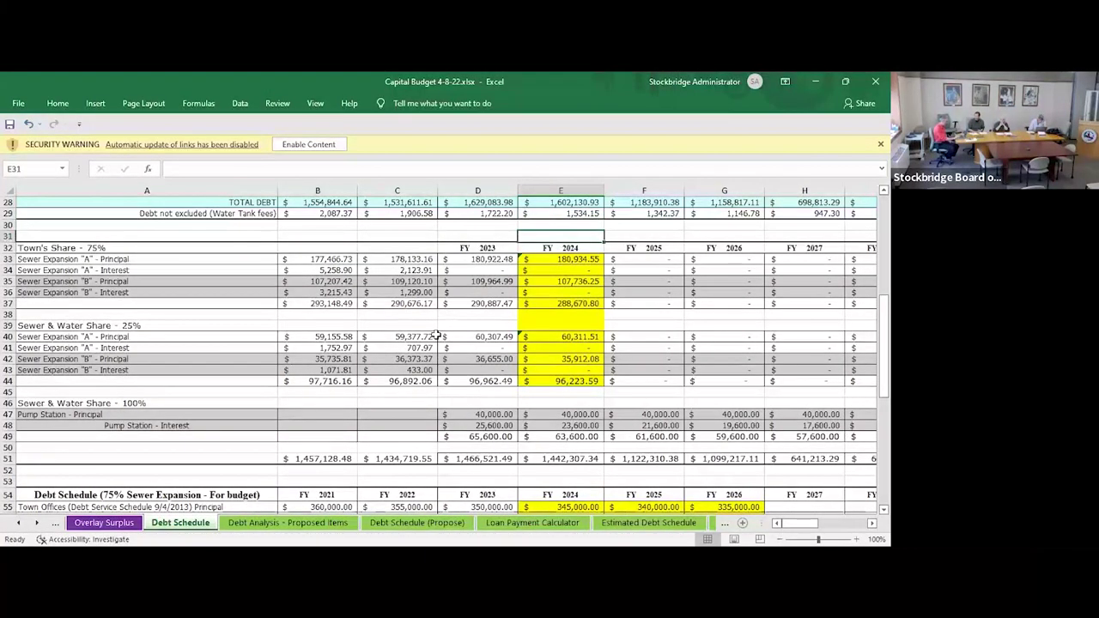
key(Up)
key(Up)
key(Up)
key(Up)
key(Up)
key(Up)
key(Up)
key(Up)
key(Up)
key(Up)
key(Up)
key(Up)
key(Up)
key(Up)
key(Up)
key(Up)
key(Up)
key(Up)
key(Up)
key(Up)
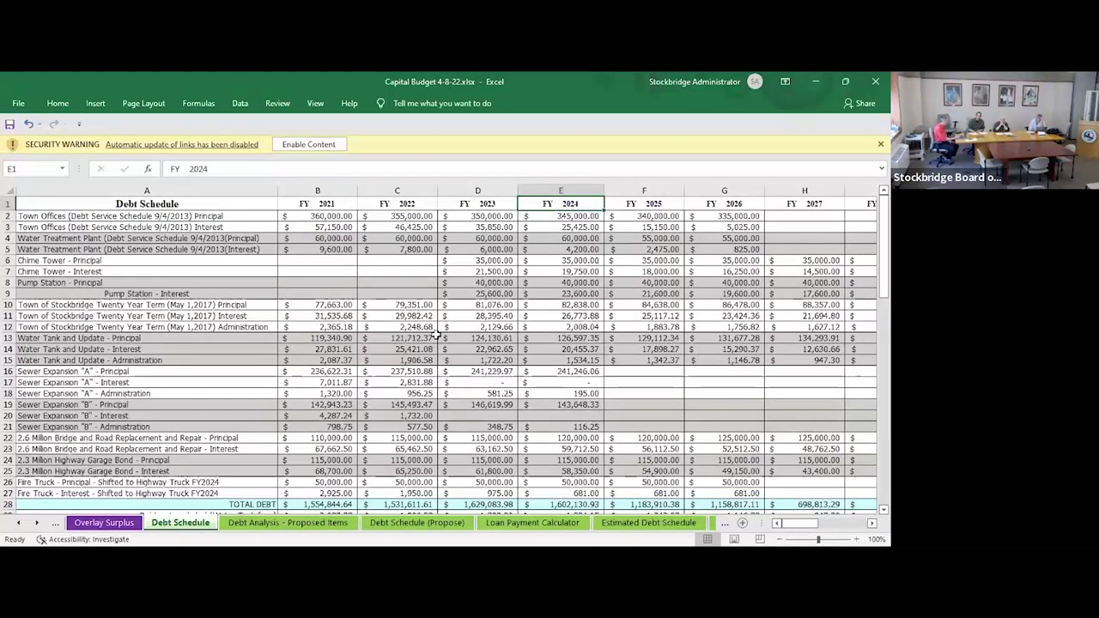
Examine the FY 2024 debt payments down to Water Tank and Update administration, ending on that row's FY 2025 amount.
key(Down)
key(Down)
key(Down)
key(Down)
key(Down)
key(Down)
key(Down)
key(Down)
key(Down)
key(Down)
key(Down)
key(Down)
key(Down)
key(Down)
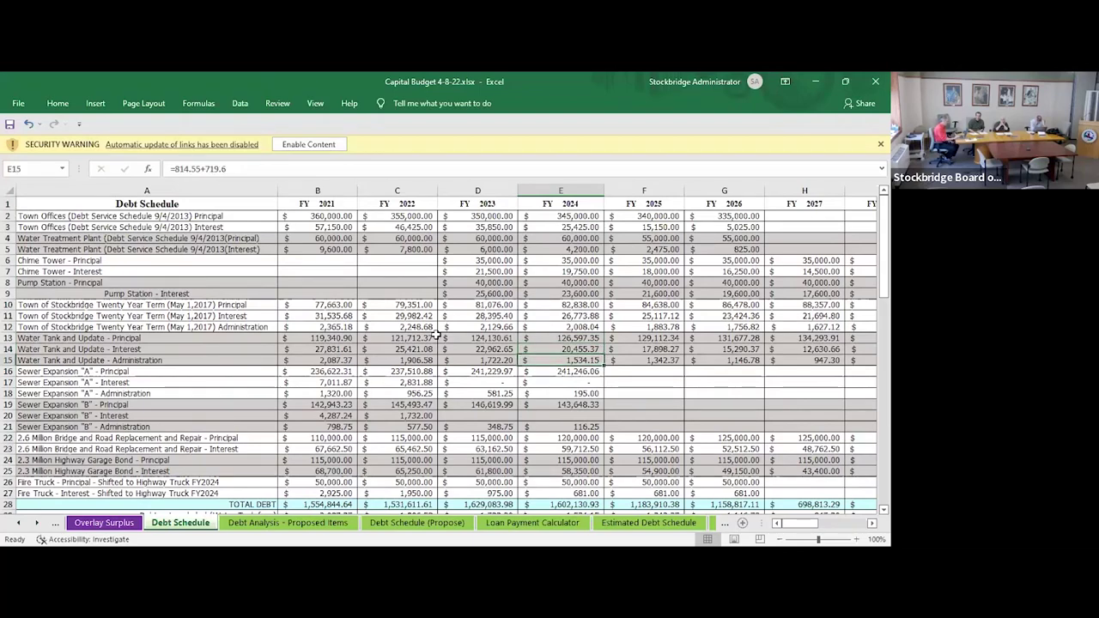
key(Right)
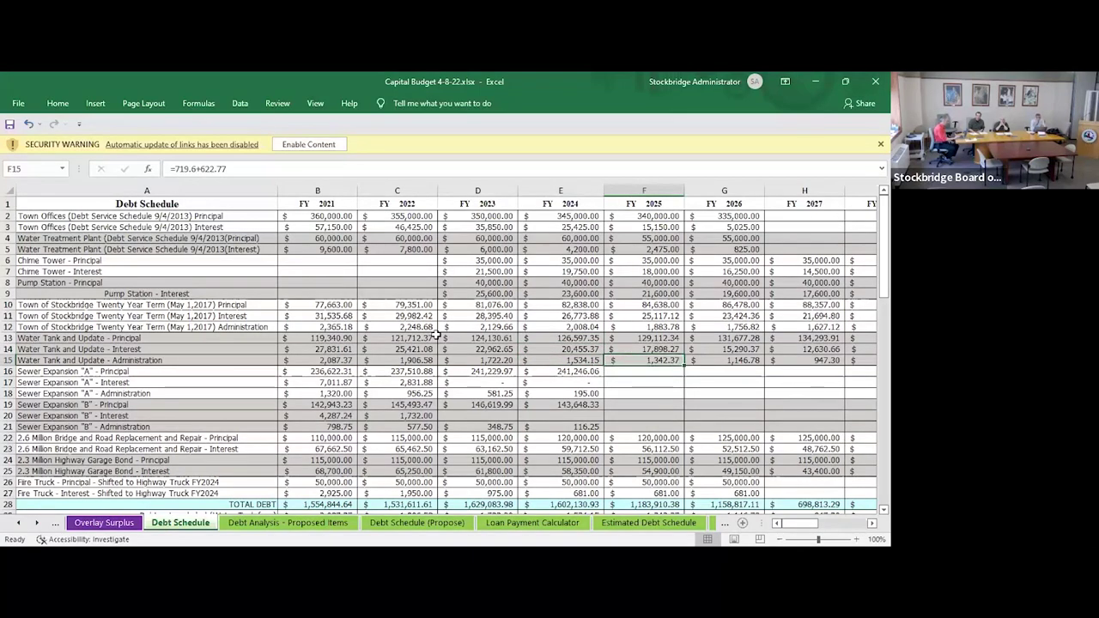
Examine the remaining debt rows, the Town's Share - 75% section and the Sewer & Water Share sections.
key(Down)
key(Down)
key(Down)
key(Down)
key(Down)
key(Down)
key(Down)
key(Down)
key(Down)
key(Down)
key(Down)
key(Down)
key(Down)
key(Down)
key(Down)
key(Down)
key(Down)
key(Down)
key(Down)
key(Down)
key(Down)
key(Down)
key(Down)
key(Down)
key(Down)
key(Down)
key(Down)
key(Down)
key(Down)
key(Down)
key(Down)
key(Down)
key(Down)
key(Down)
key(Down)
key(Down)
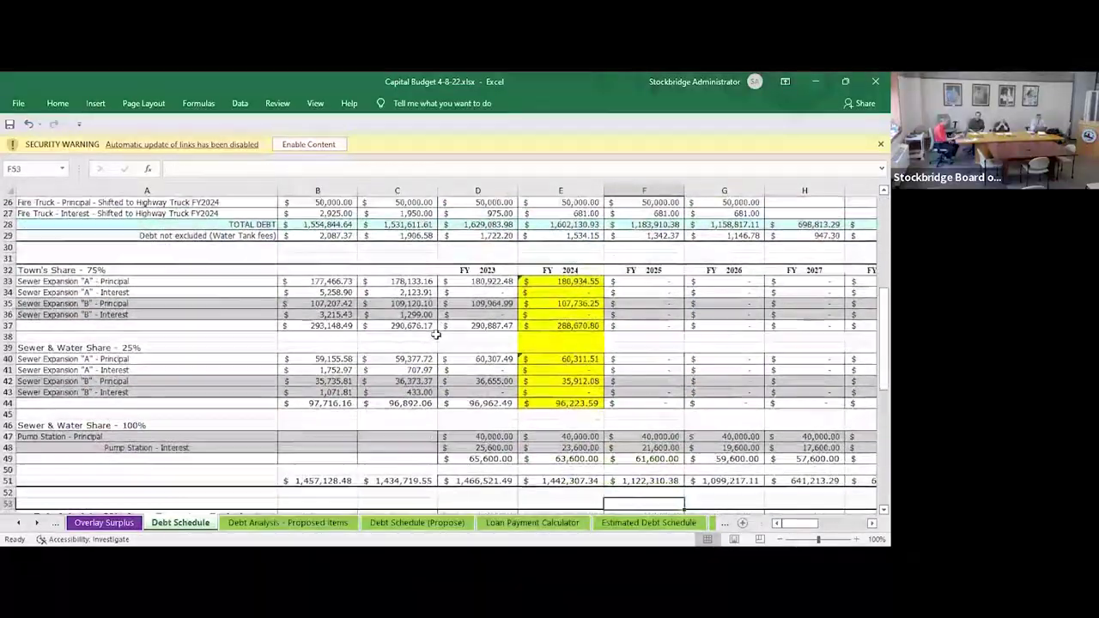
Review the Debt Schedule (75% Sewer Expansion - For budget) through total debt, and select its FY 2024 Sewer Expansion amounts.
key(Down)
key(Down)
key(Down)
key(Down)
key(Down)
key(Down)
key(Down)
key(Down)
key(Down)
key(Down)
key(Down)
key(Down)
key(Down)
key(Down)
key(Down)
key(Down)
key(Down)
key(Down)
key(Down)
key(Down)
key(Down)
key(Down)
key(Down)
key(Down)
key(Down)
key(Down)
key(Down)
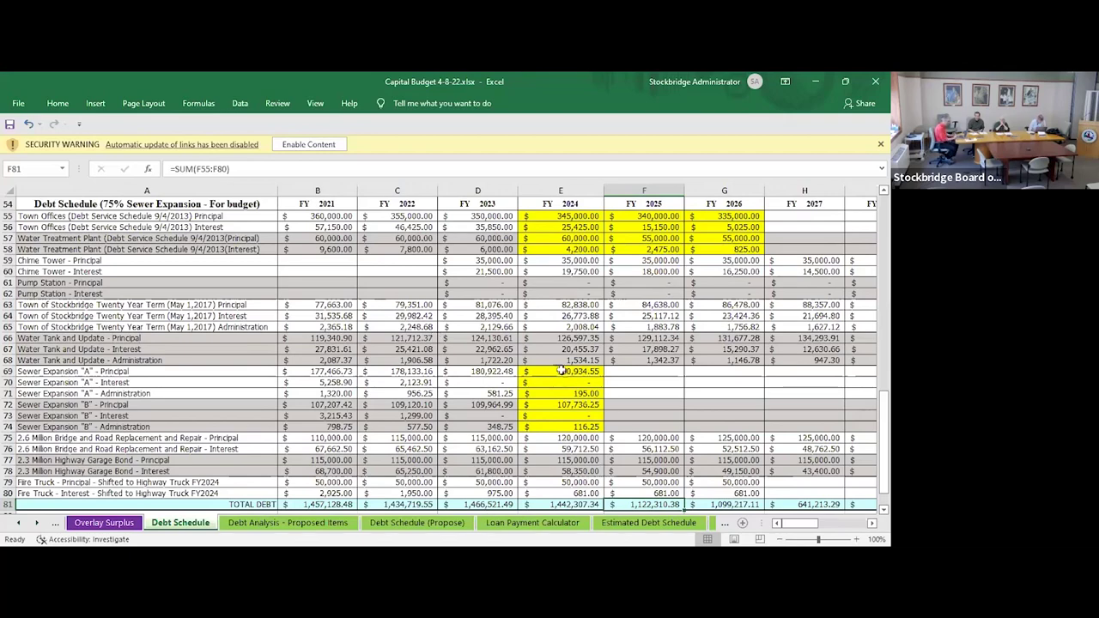
drag(555, 371, 555, 426)
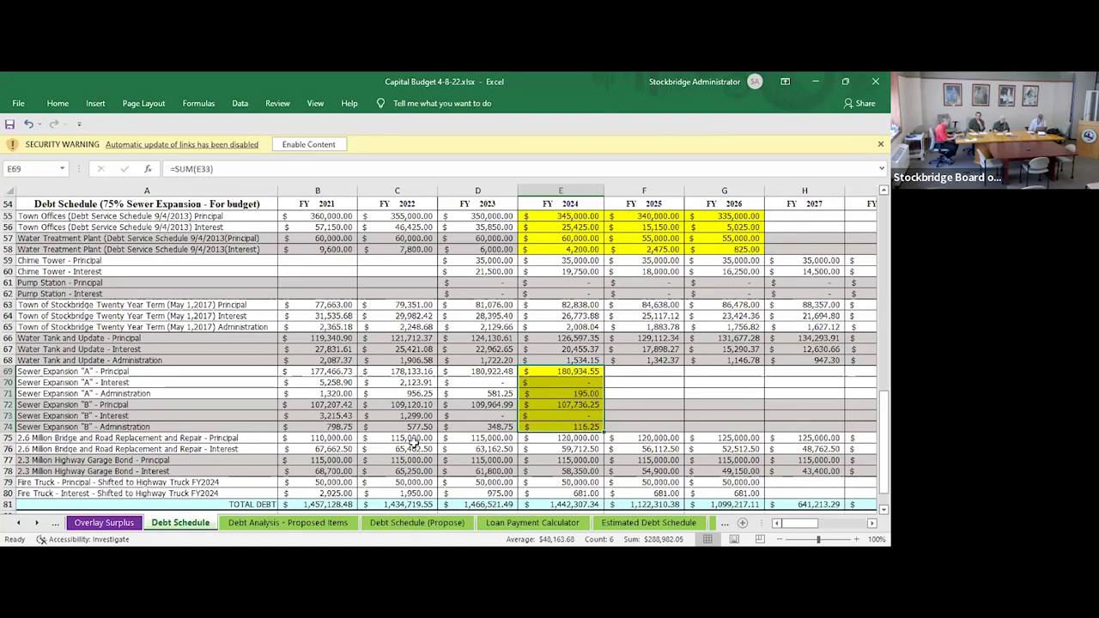
Open the Debt Schedule (Propose) sheet and examine its first schedule down to the FY 2025 heading of the Town's Share section.
key(ctrl+Page_Down)
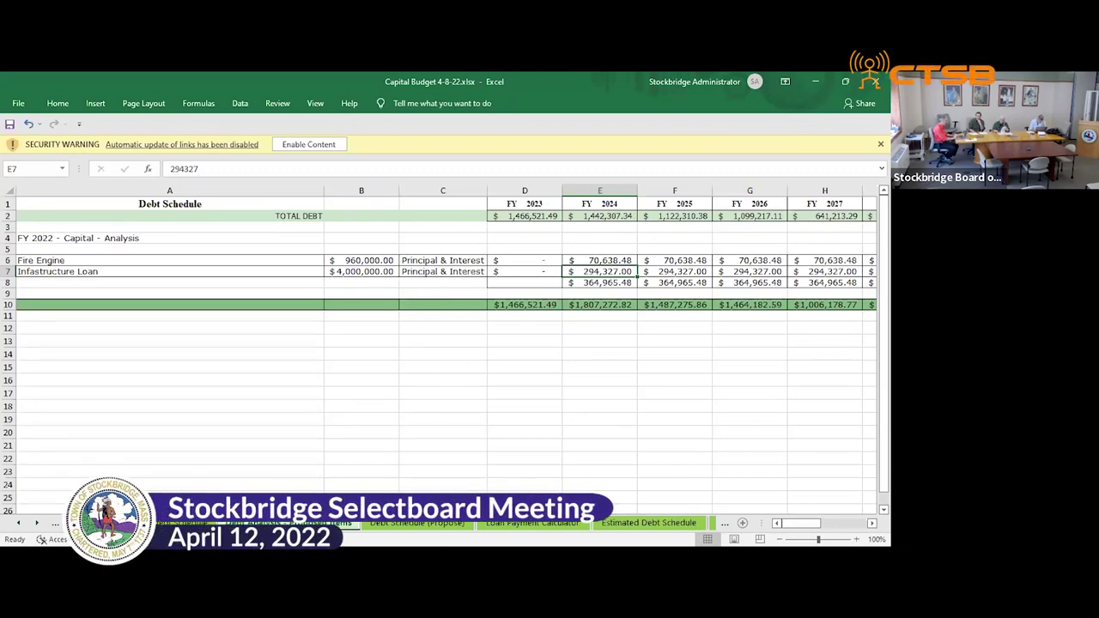
key(ctrl+Page_Down)
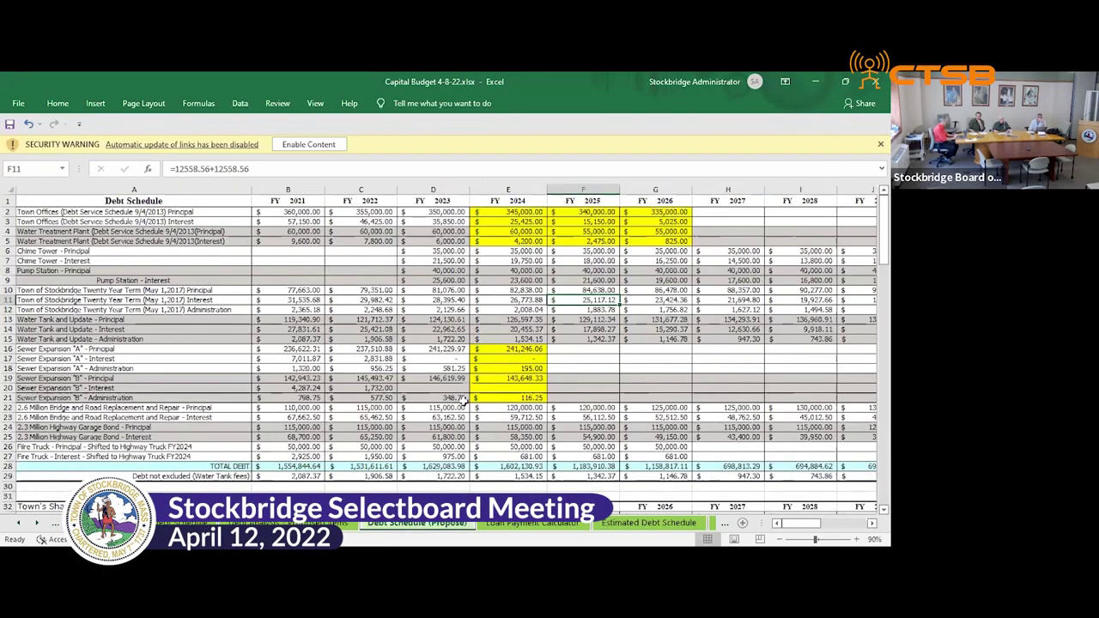
key(Down)
key(Down)
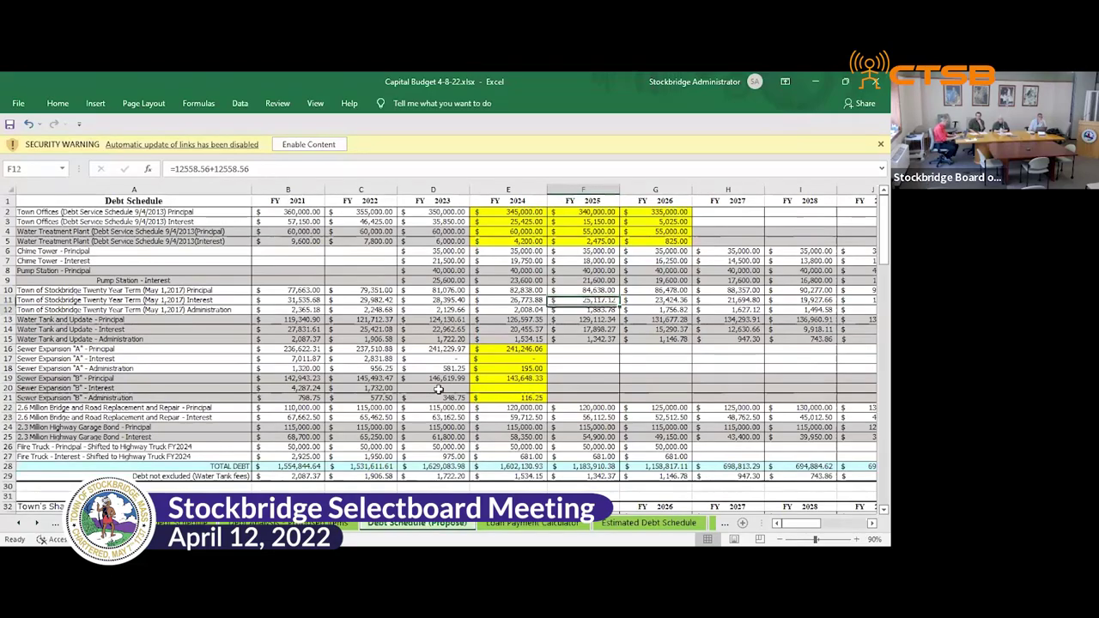
key(Down)
key(Down)
key(Down)
key(Down)
key(Down)
key(Down)
key(Down)
key(Down)
key(Down)
key(Down)
key(Down)
key(Down)
key(Down)
key(Down)
key(Down)
key(Down)
key(Down)
key(Down)
key(Down)
key(Down)
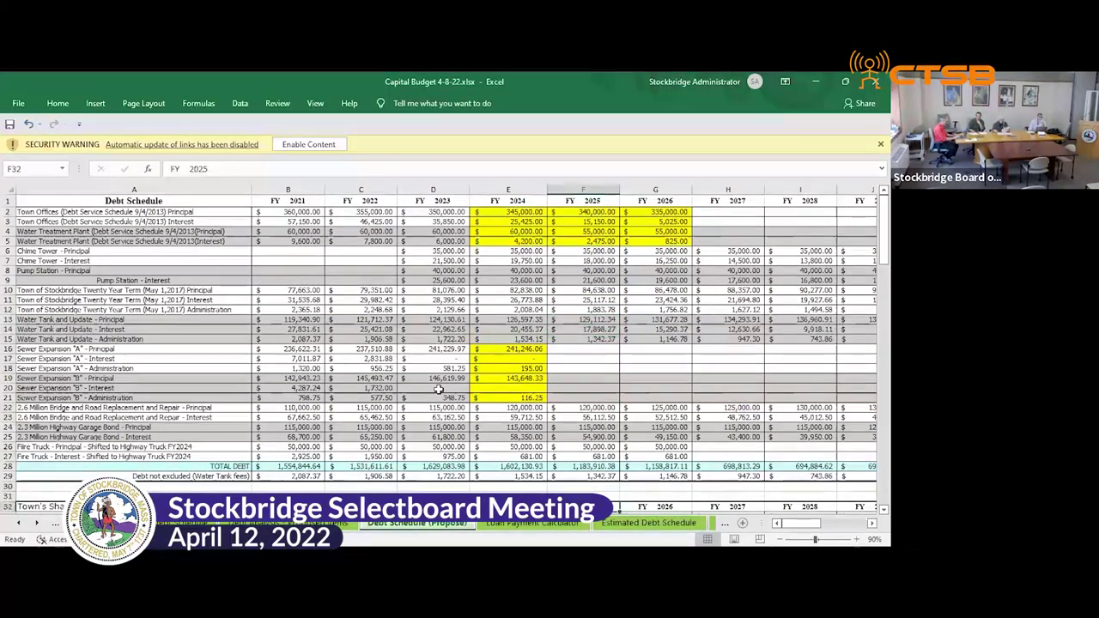
Examine the Town's Share and Sewer & Water Share sections, continuing into the 75% Sewer Expansion schedule as far as Sewer Expansion "A" - Administration.
key(Down)
key(Down)
key(Down)
key(Down)
key(Down)
key(Down)
key(Down)
key(Down)
key(Down)
key(Down)
key(Down)
key(Down)
key(Down)
key(Down)
key(Down)
key(Down)
key(Down)
key(Down)
key(Down)
key(Down)
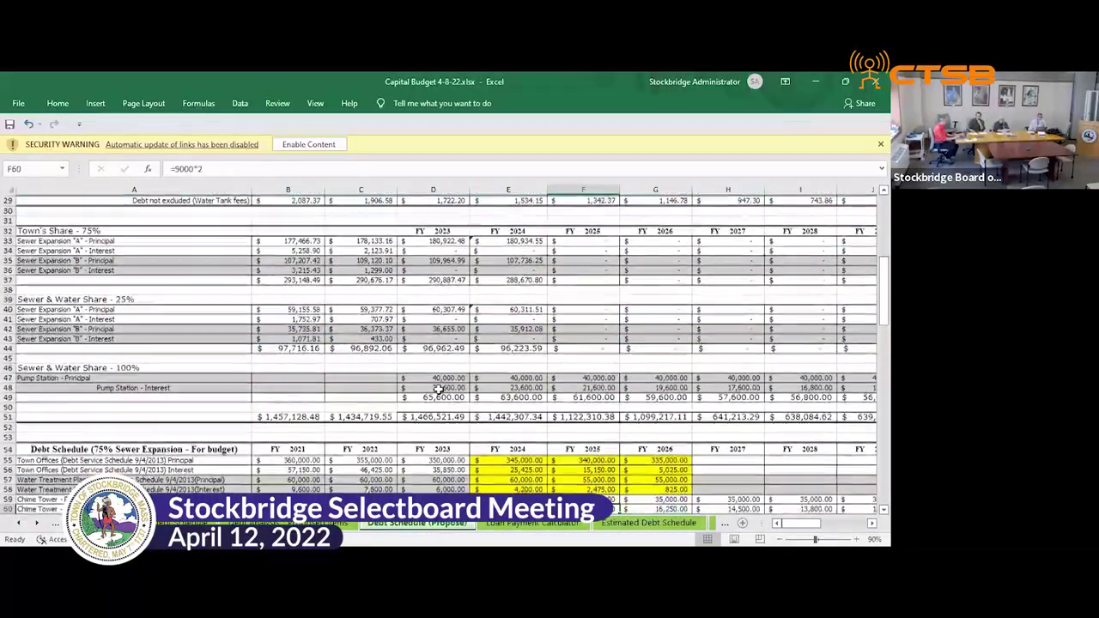
key(Down)
key(Down)
key(Down)
key(Down)
key(Down)
key(Down)
key(Down)
key(Down)
key(Down)
key(Down)
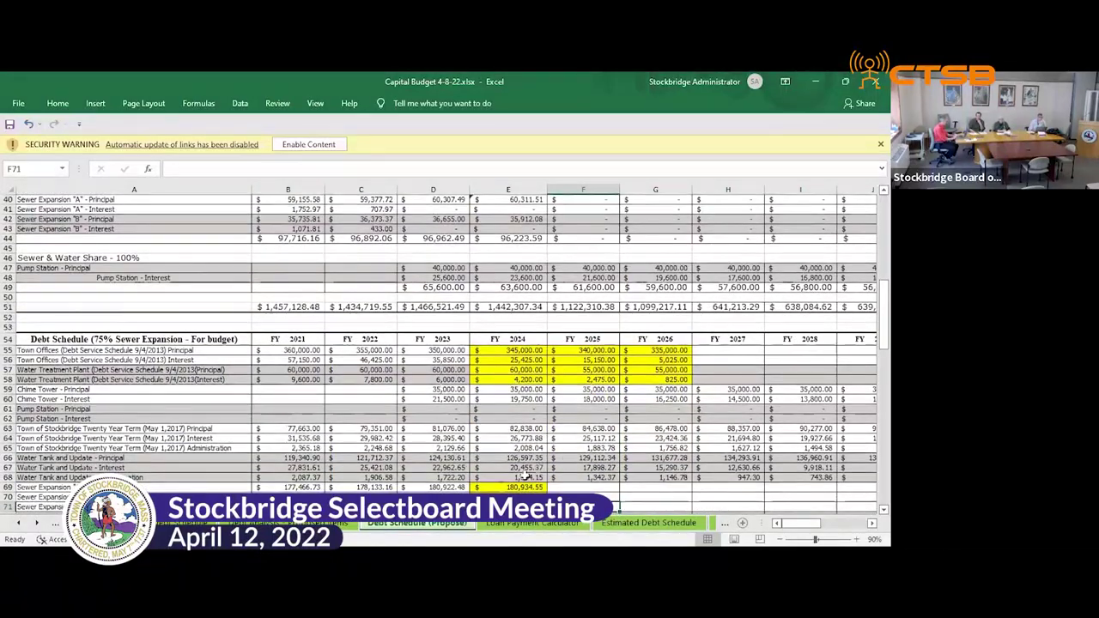
Look at the Estimated Debt Schedule sheet and return to Debt Schedule (Propose).
click(645, 522)
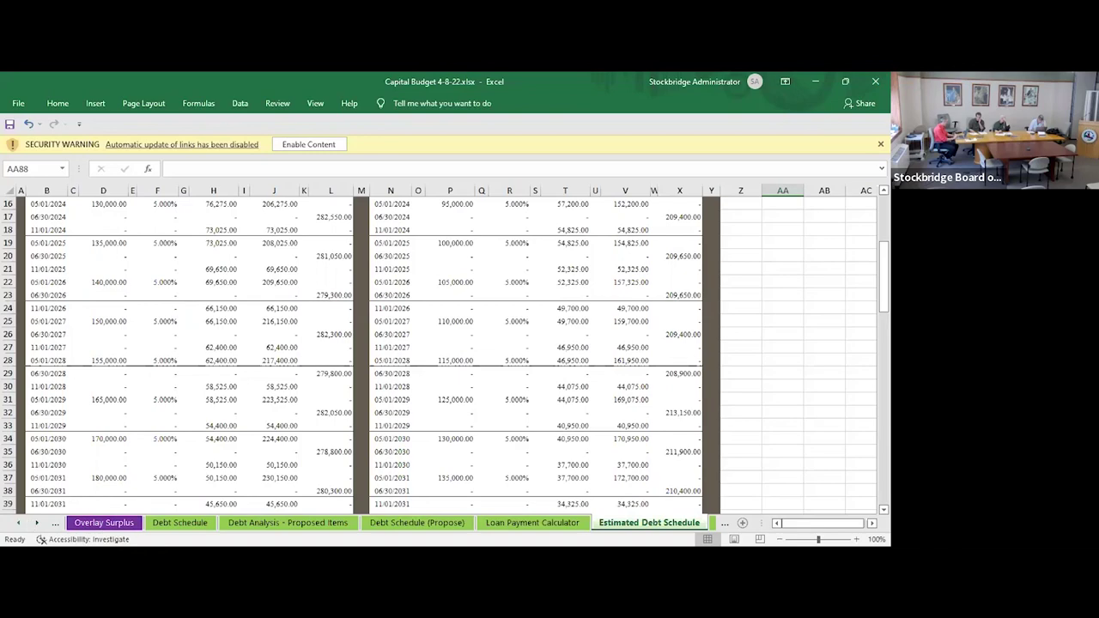
scroll(378, 522, right, 3)
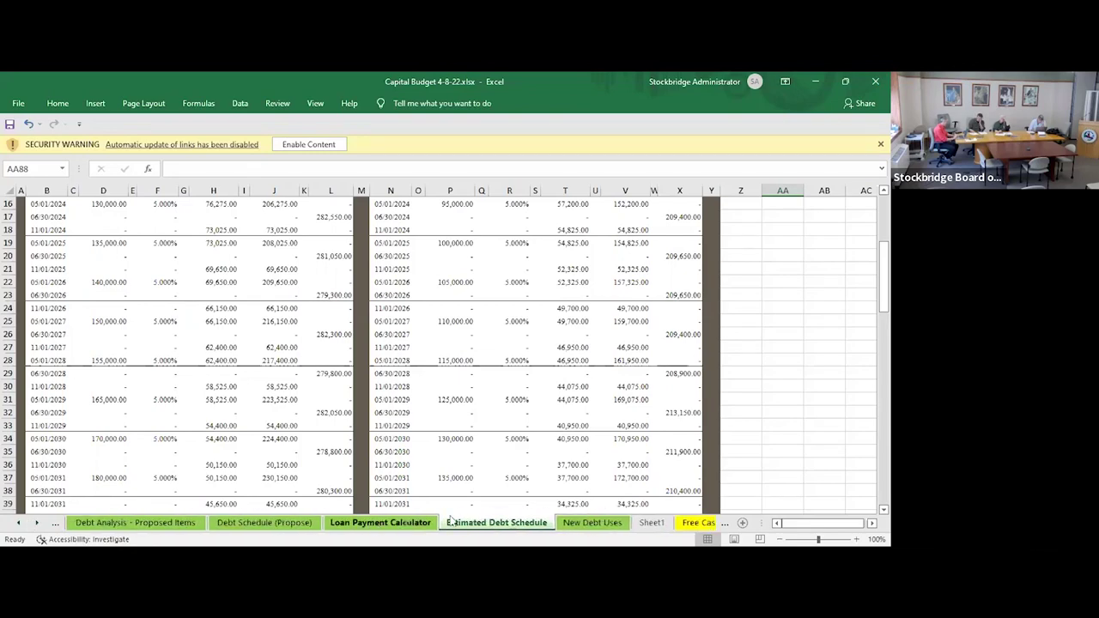
click(592, 522)
click(515, 522)
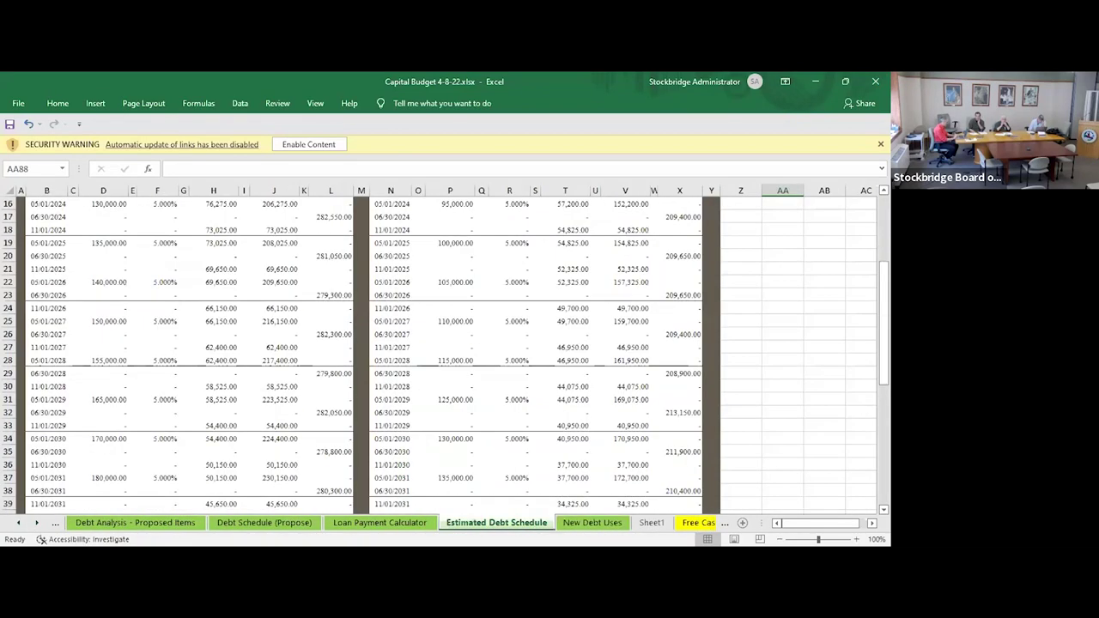
click(264, 522)
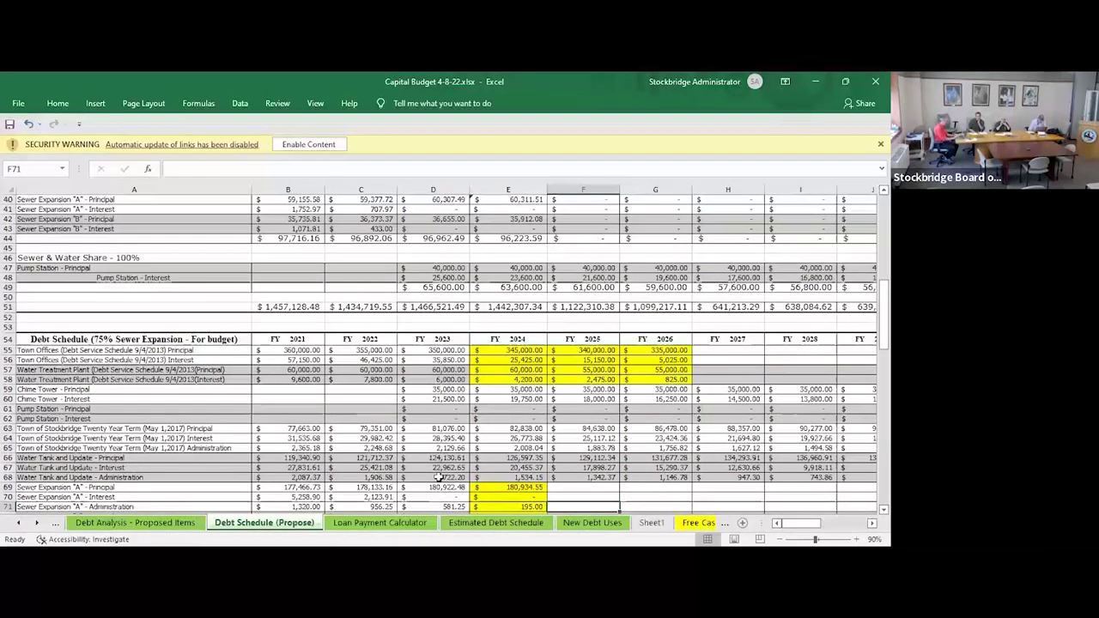
Examine the remaining debt rows, the total debt and the Capital - Analysis block down to the Total From Sewer row.
key(Down)
key(Down)
key(Down)
key(Down)
key(Down)
key(Down)
key(Down)
key(Down)
key(Down)
key(Down)
key(Down)
key(Down)
key(Down)
key(Down)
key(Down)
key(Down)
key(Down)
key(Down)
key(Down)
key(Down)
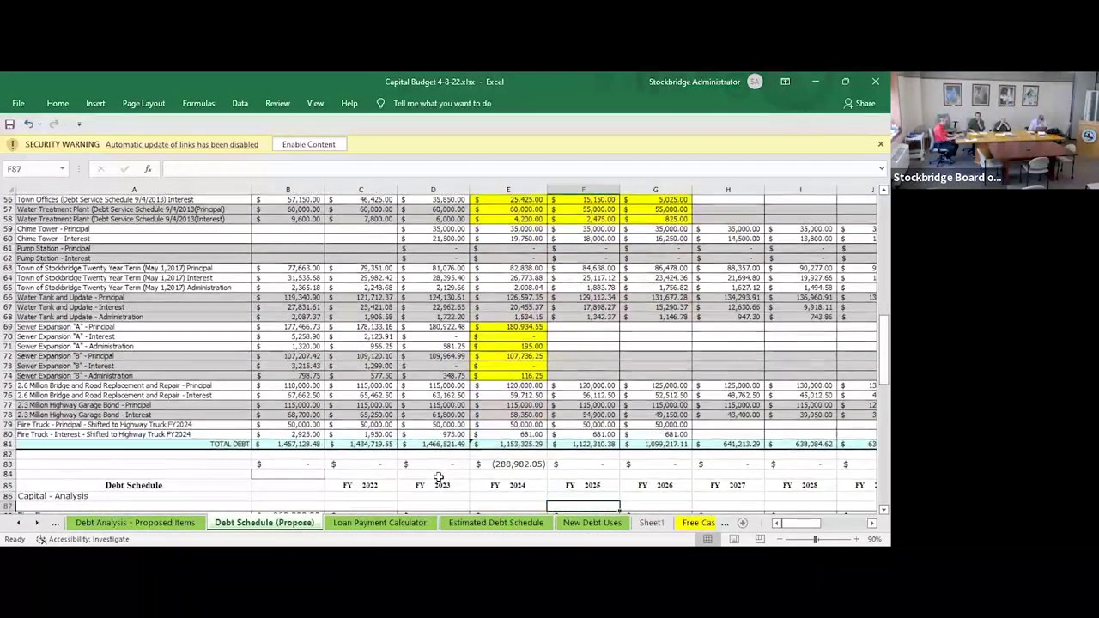
key(Down)
key(Down)
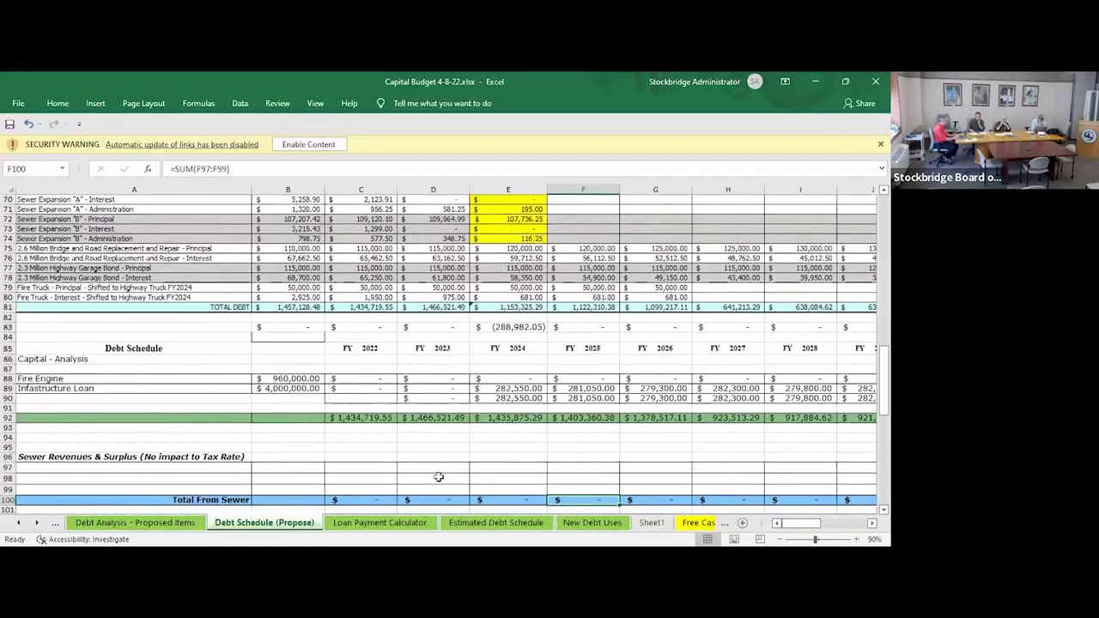
Go back to the Capital - Analysis block and select the FY 2024 subtotal of the Fire Engine and Infrastructure Loan rows.
key(Up)
key(Up)
key(Up)
key(Up)
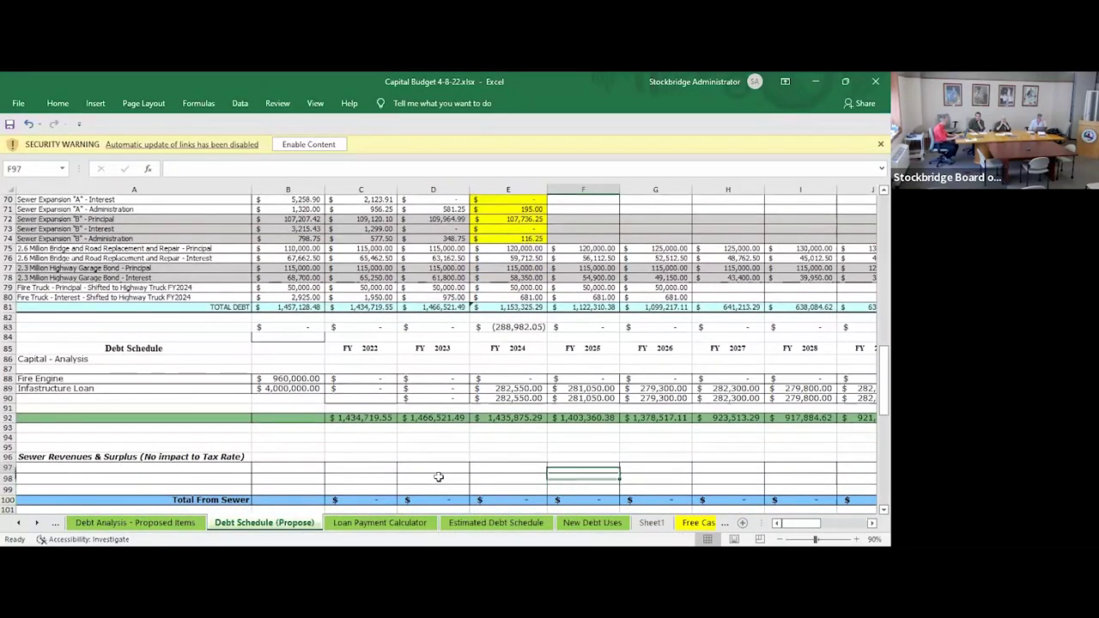
key(Up)
key(Up)
key(Up)
key(Up)
key(Up)
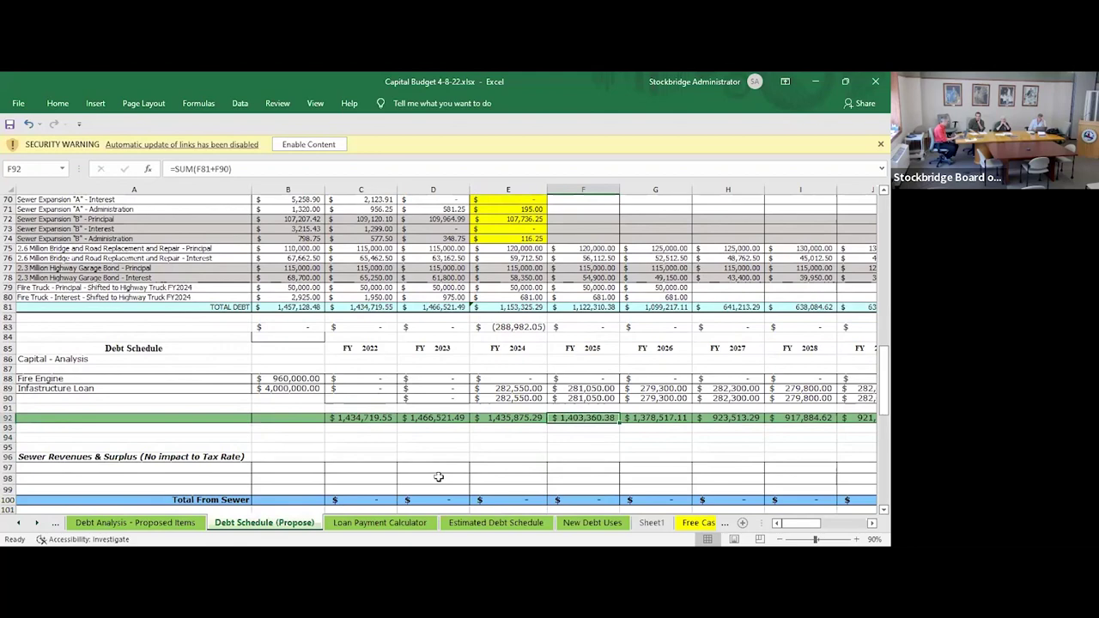
key(Up)
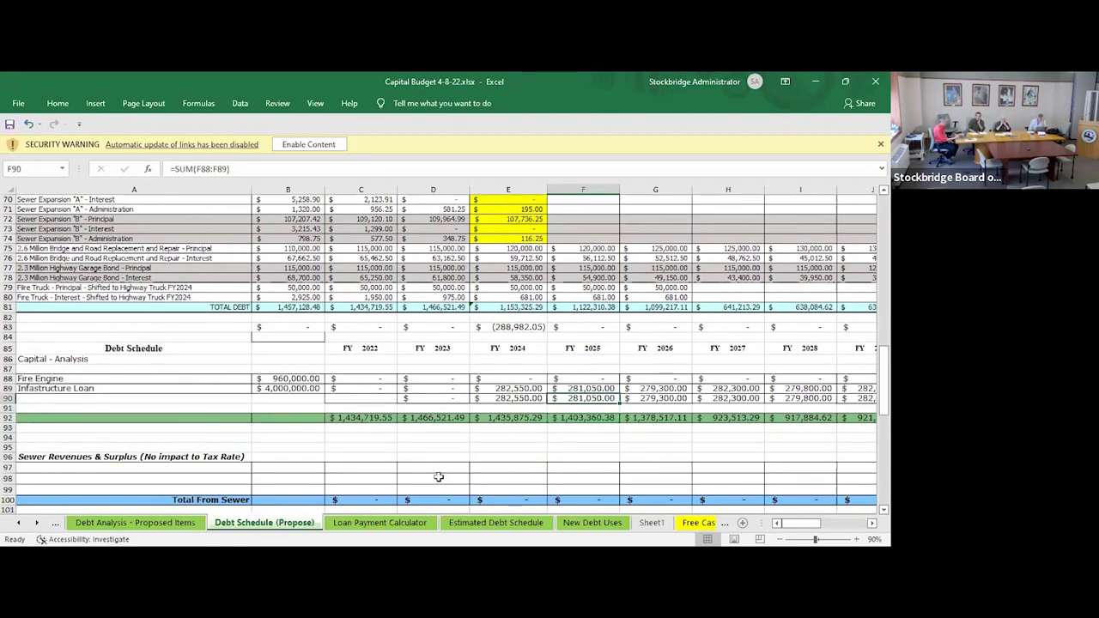
key(Left)
key(Left)
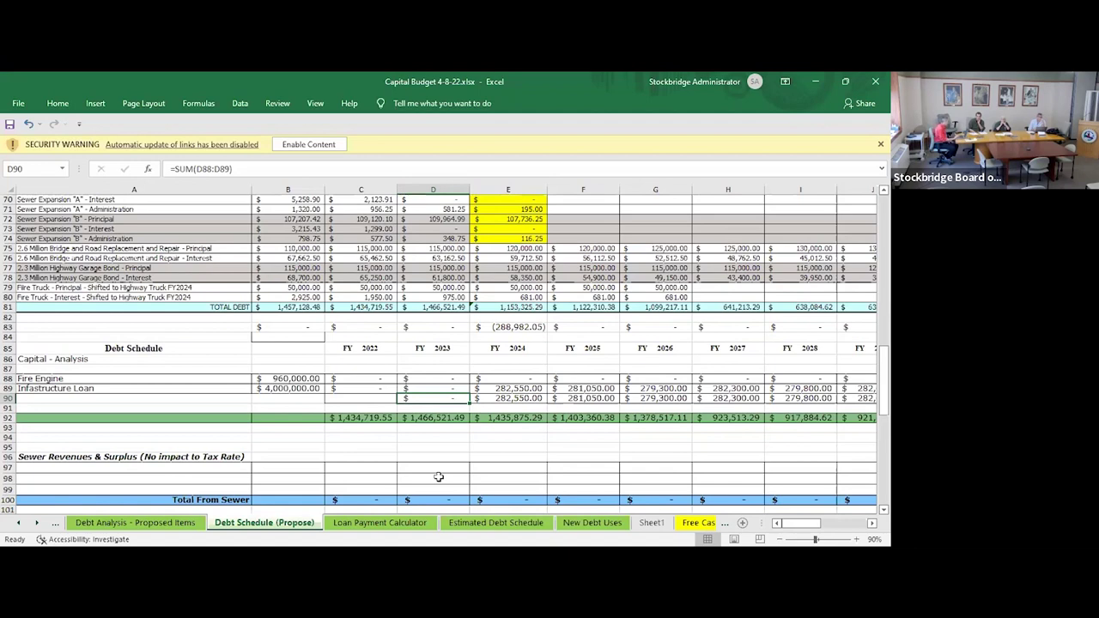
key(Right)
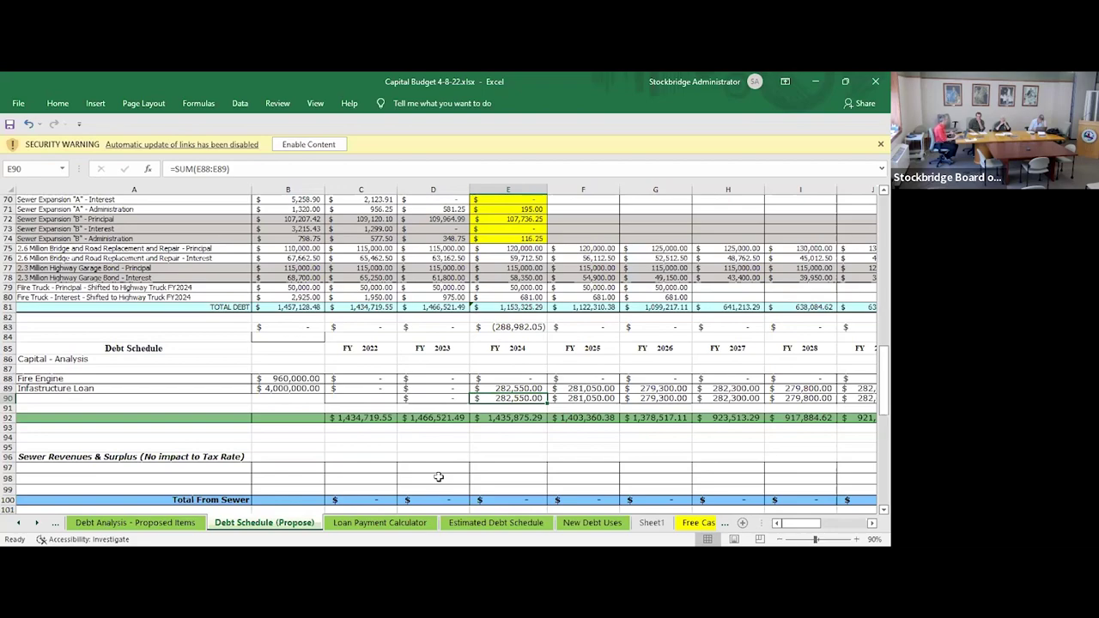
Go back through the FY 2024 debt payments to the Water Tank and Update - Administration row.
key(Up)
key(Up)
key(Up)
key(Up)
key(Up)
key(Up)
key(Up)
key(Up)
key(Up)
key(Up)
key(Up)
key(Up)
key(Up)
key(Up)
key(Up)
key(Up)
key(Up)
key(Up)
key(Up)
key(Up)
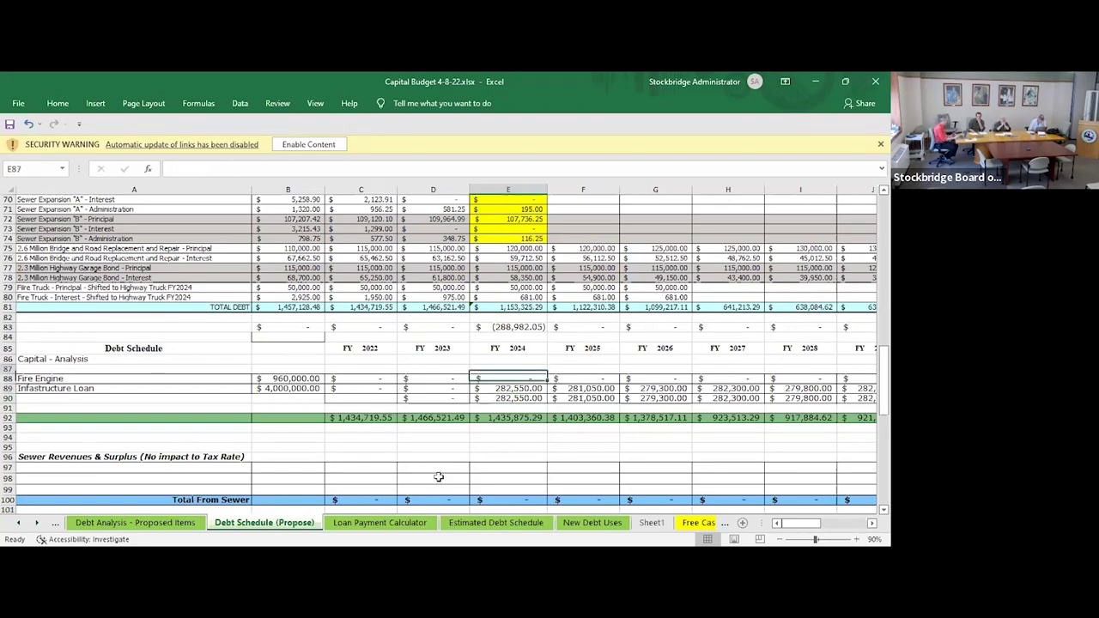
key(Up)
key(Down)
key(Down)
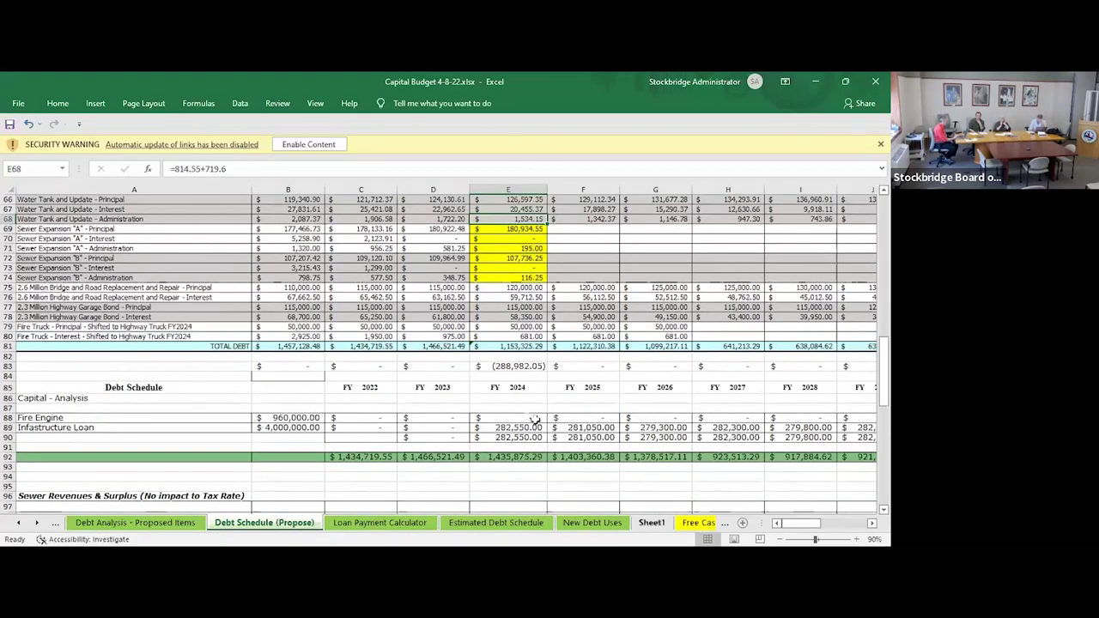
Inspect the FY 2024 difference below total debt and the combined FY 2024 total of the Capital - Analysis block.
click(508, 364)
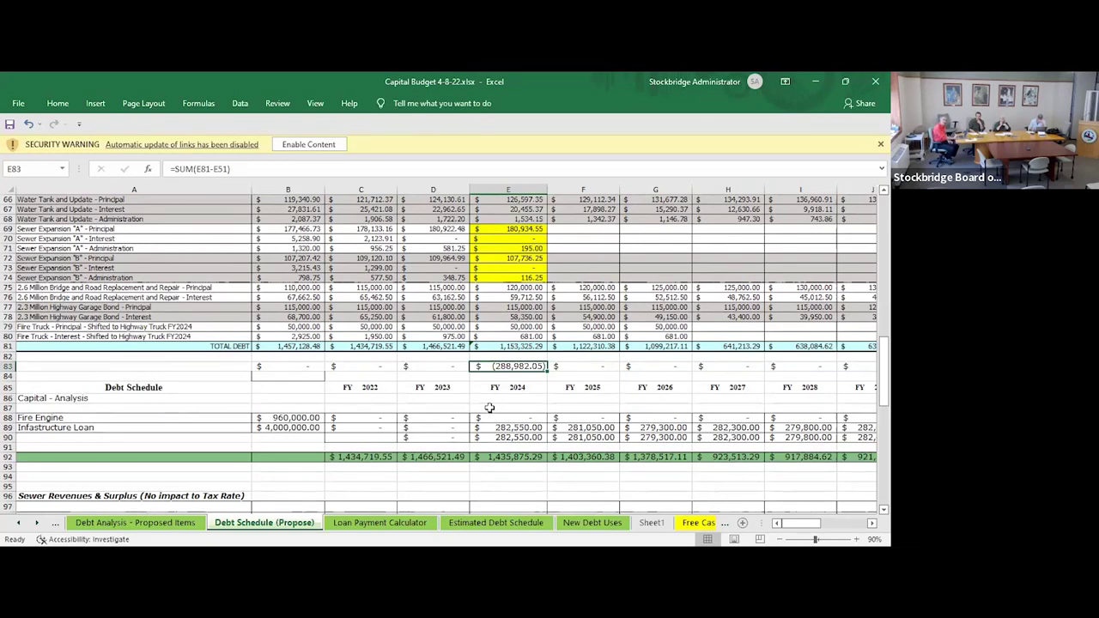
click(508, 429)
click(504, 455)
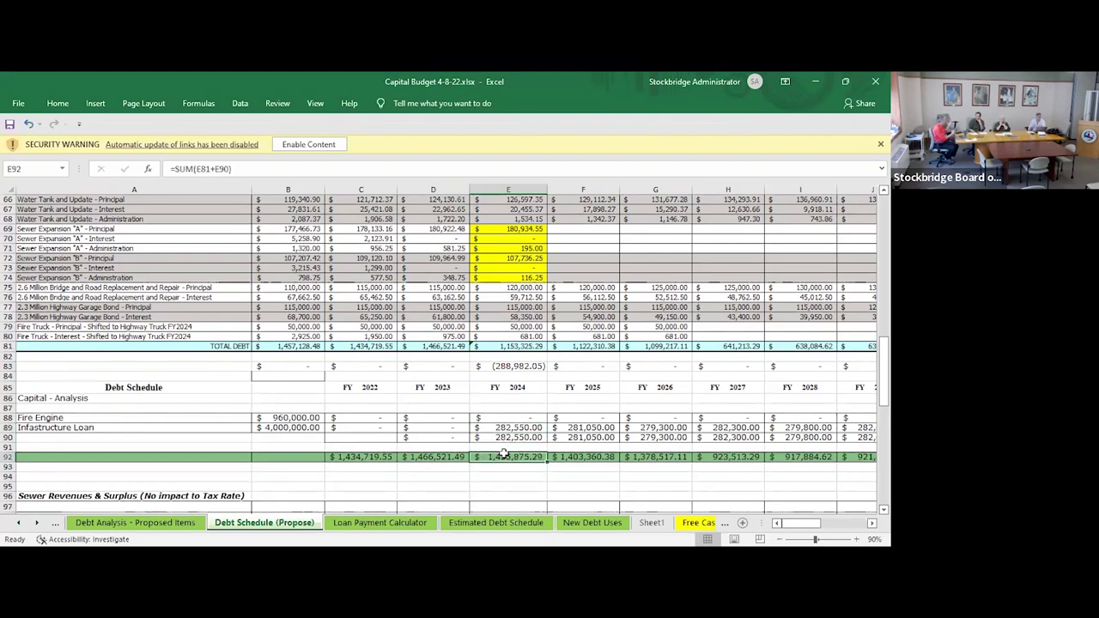
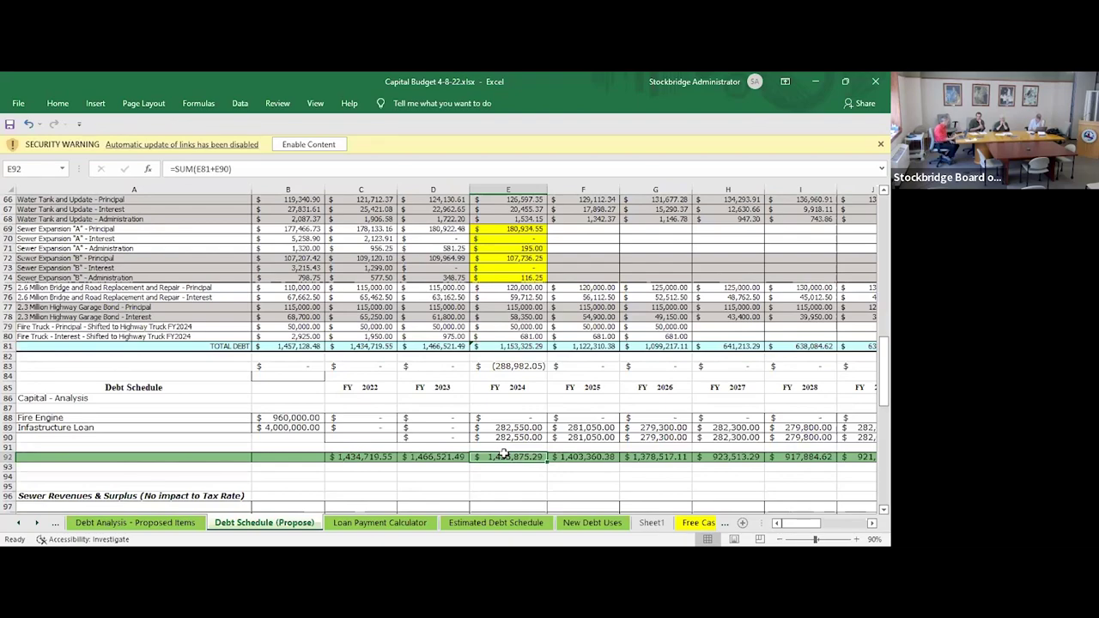
Select the FY 2024 to FY 2026 Town Offices and Water Treatment Plant amounts in the 75% Sewer Expansion schedule to sum them.
key(Up)
key(Up)
key(Up)
key(Up)
key(Up)
key(Up)
key(Up)
key(Up)
key(Up)
key(Up)
key(Up)
key(Up)
key(Up)
key(Up)
key(Up)
key(Up)
key(Up)
key(Up)
key(Up)
key(Up)
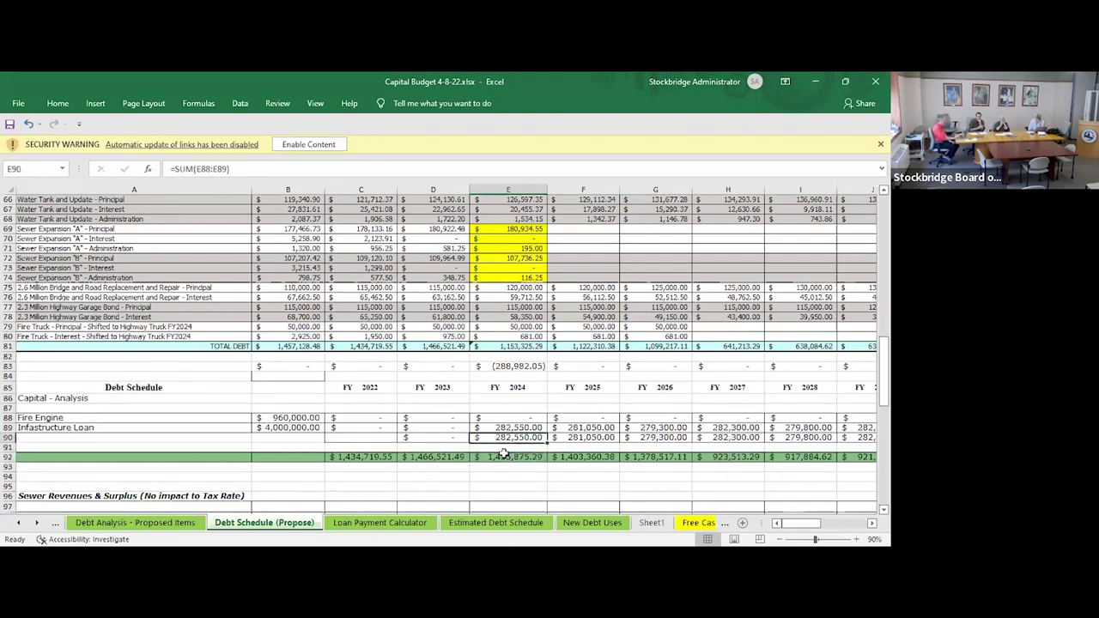
key(Up)
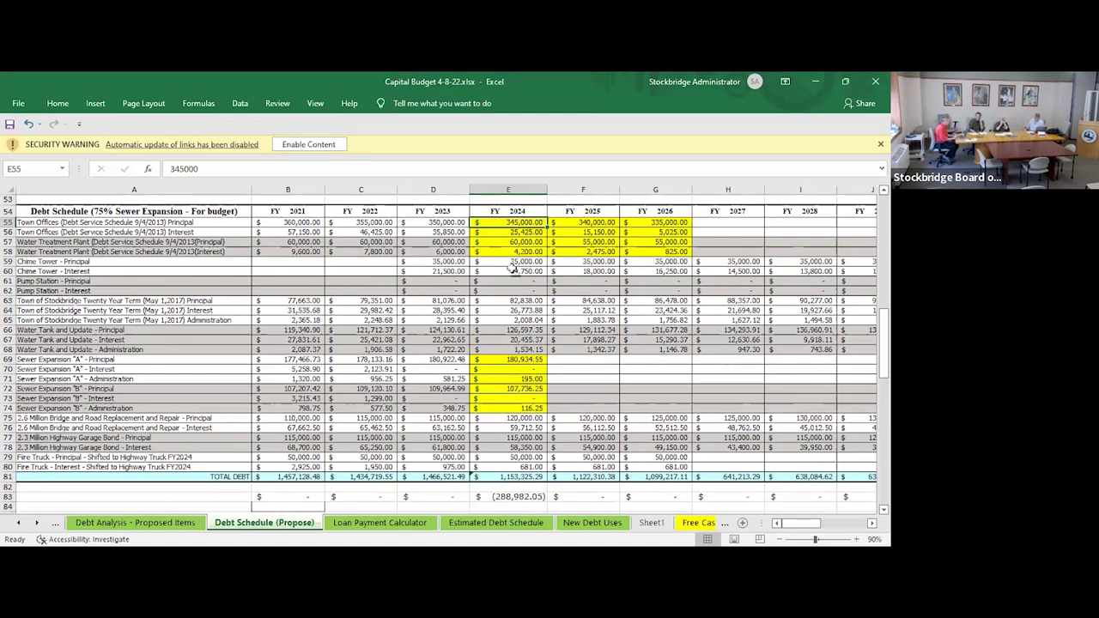
drag(531, 225, 641, 250)
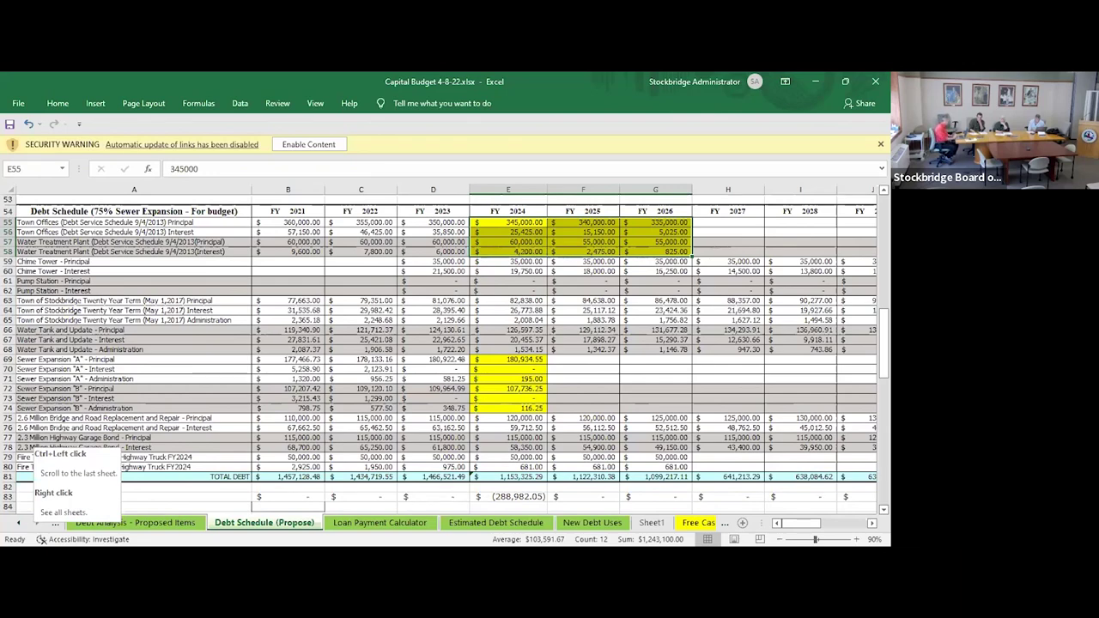
Open the Remaining Balances sheet and review the Stabilization Payment of Debt amount and its note about paying off town hall debt.
ctrl+click(36, 523)
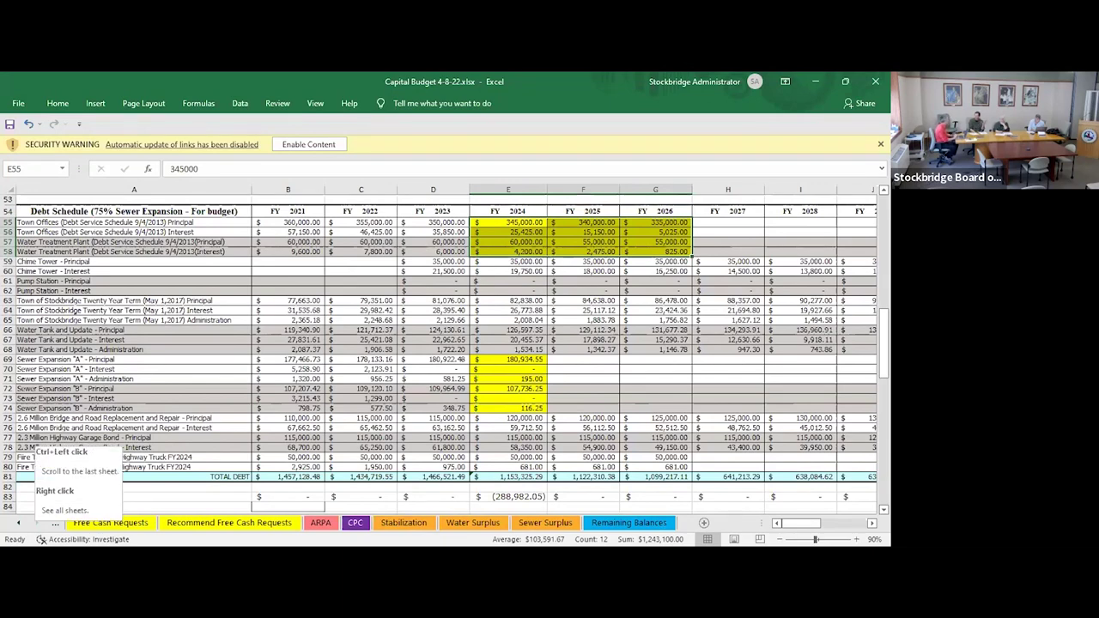
click(631, 523)
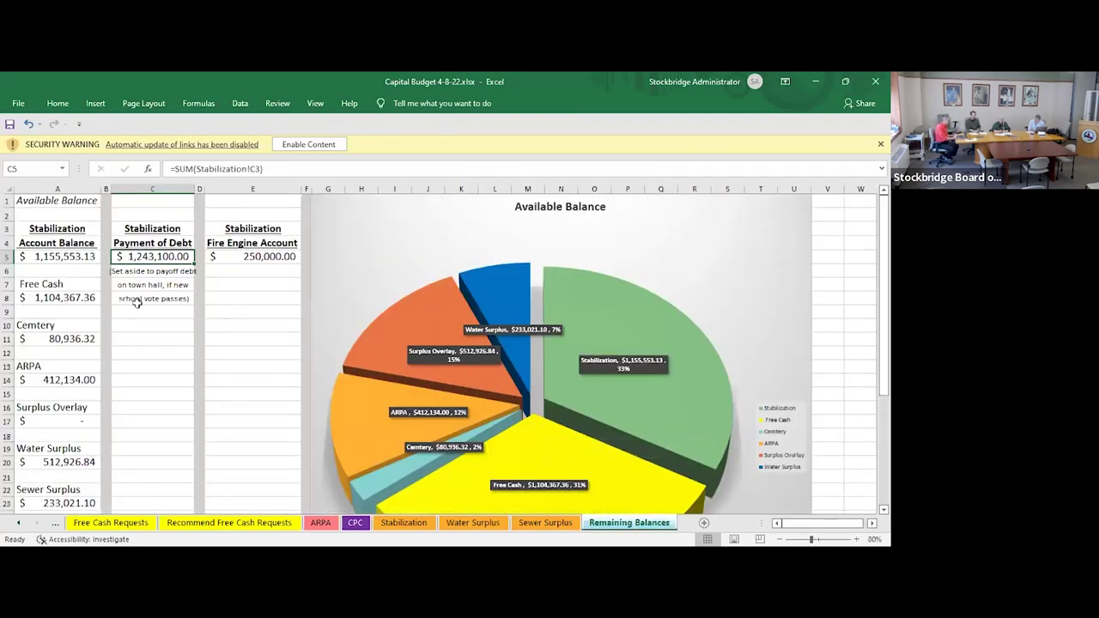
key(Down)
key(Down)
key(Down)
key(Down)
key(Down)
key(Down)
key(Down)
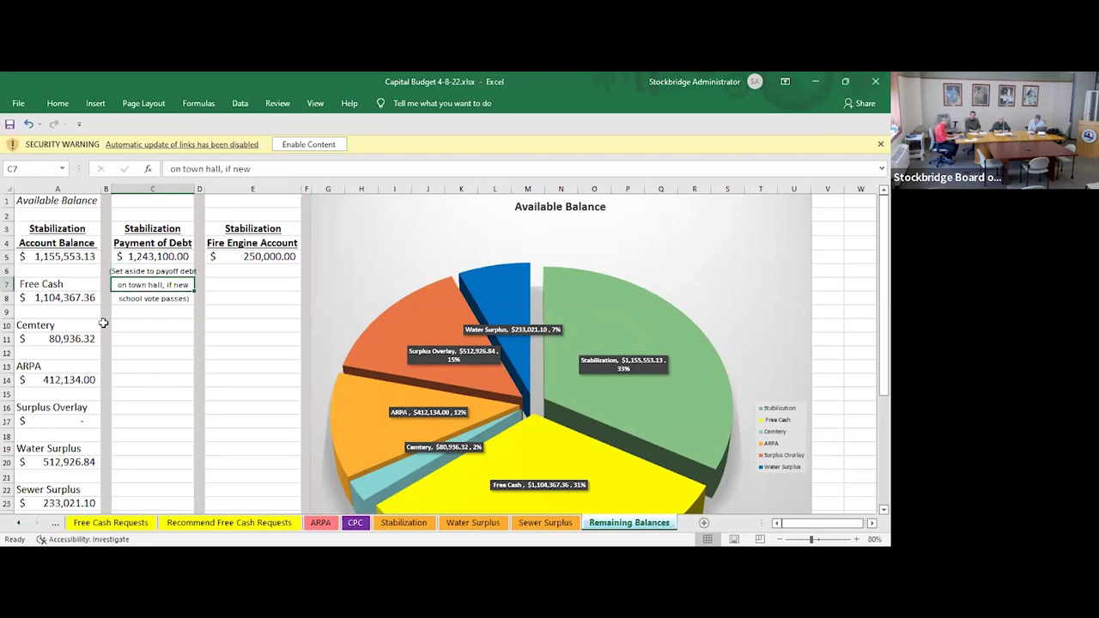
key(Down)
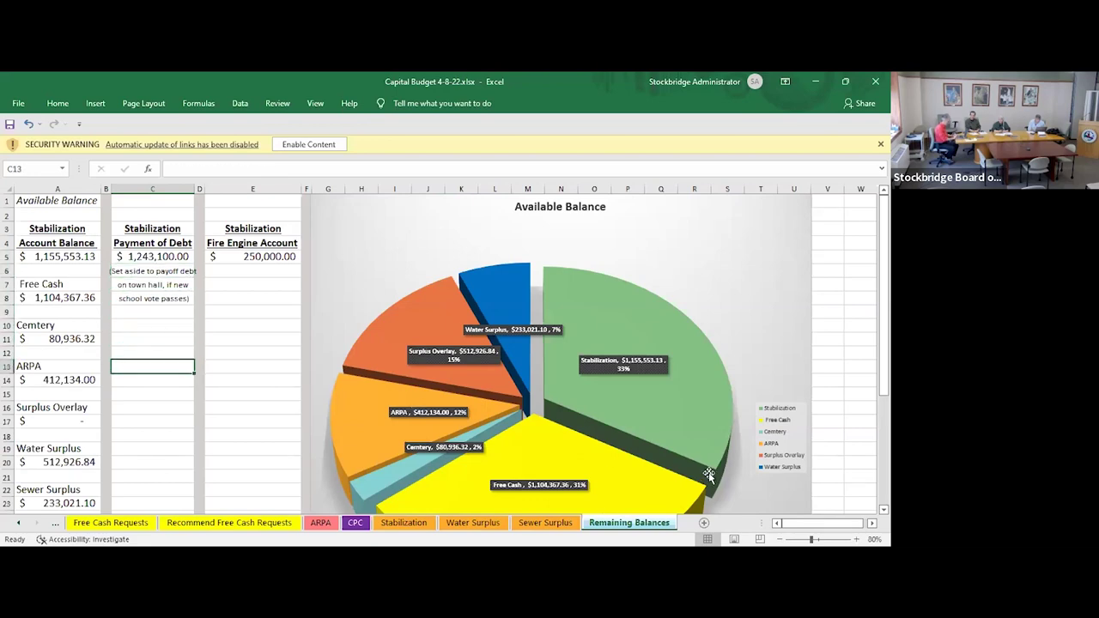
Zoom the Remaining Balances sheet out to 60% and examine the available balances down to the Surplus Overlay row.
click(780, 539)
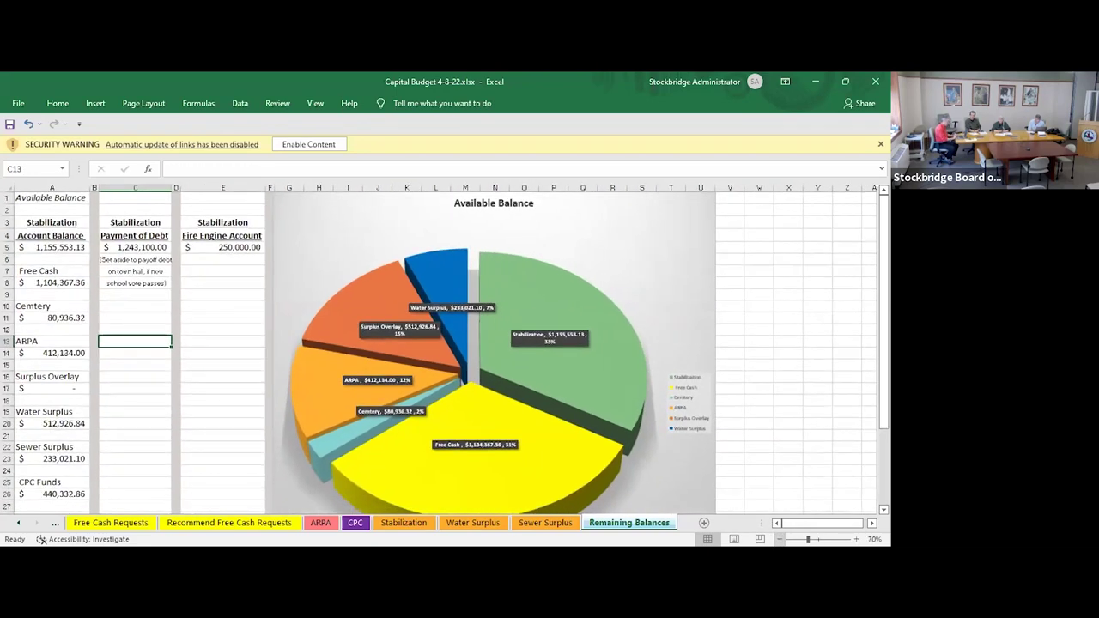
click(779, 539)
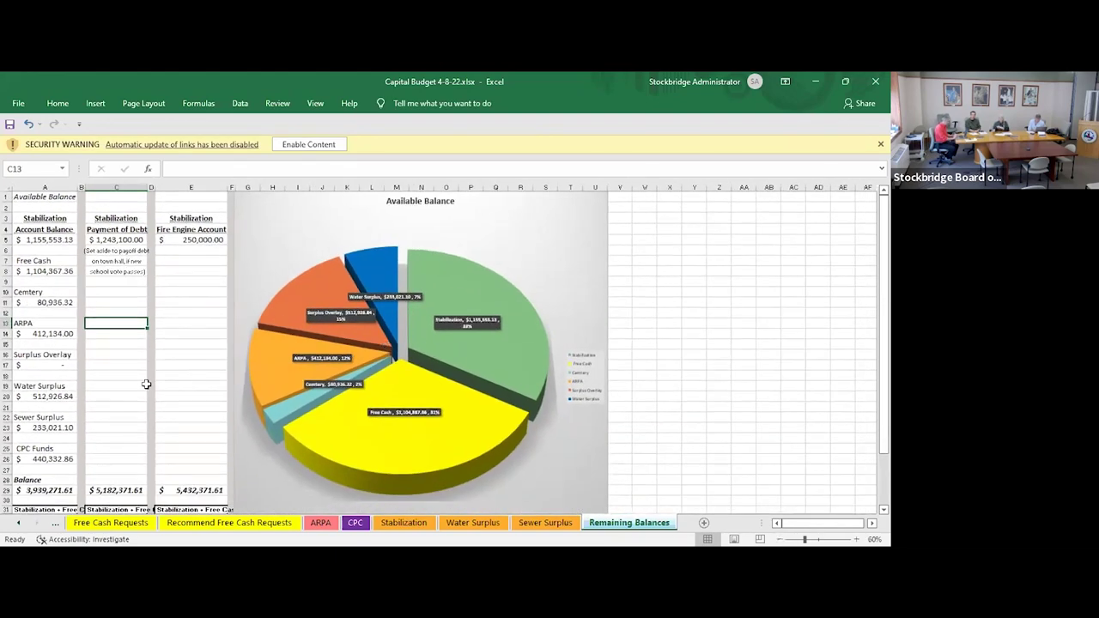
key(Down)
key(Down)
key(Down)
key(Down)
key(Down)
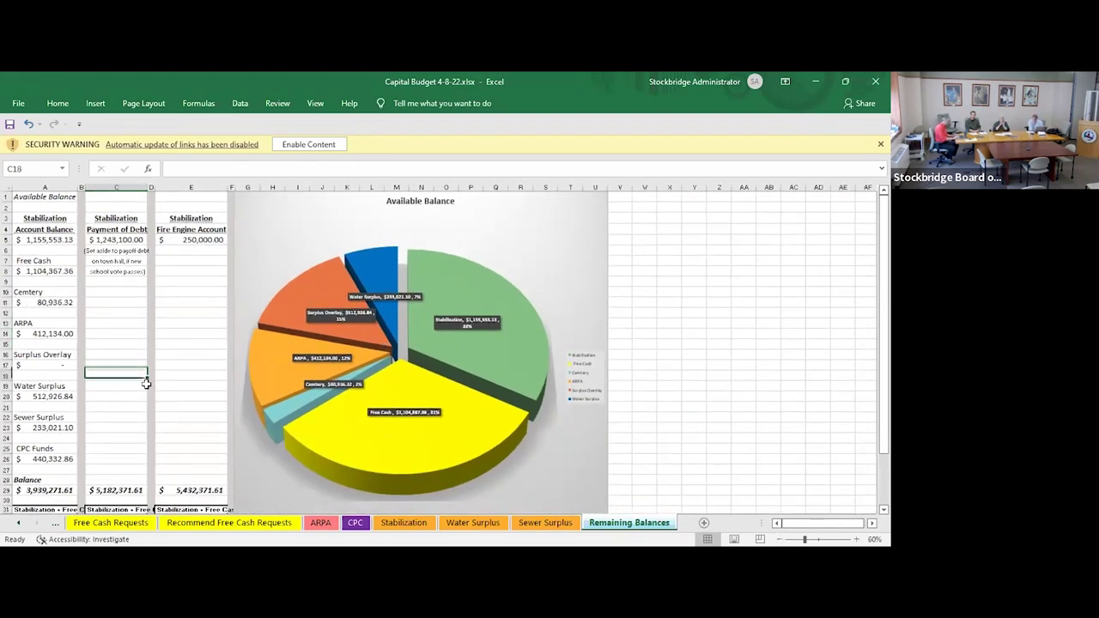
Examine the Balance totals and the Stabilization + Free Cash amounts and percentages on the Remaining Balances sheet, returning to the Surplus Overlay row.
key(Down)
key(Down)
key(Down)
key(Down)
key(Down)
key(Down)
key(Down)
key(Down)
key(Down)
key(Down)
key(Down)
key(Down)
key(Down)
key(Down)
key(Down)
key(Down)
key(Down)
key(Up)
key(Up)
key(Up)
key(Up)
key(Up)
key(Up)
key(Up)
key(Up)
key(Up)
key(Up)
key(Up)
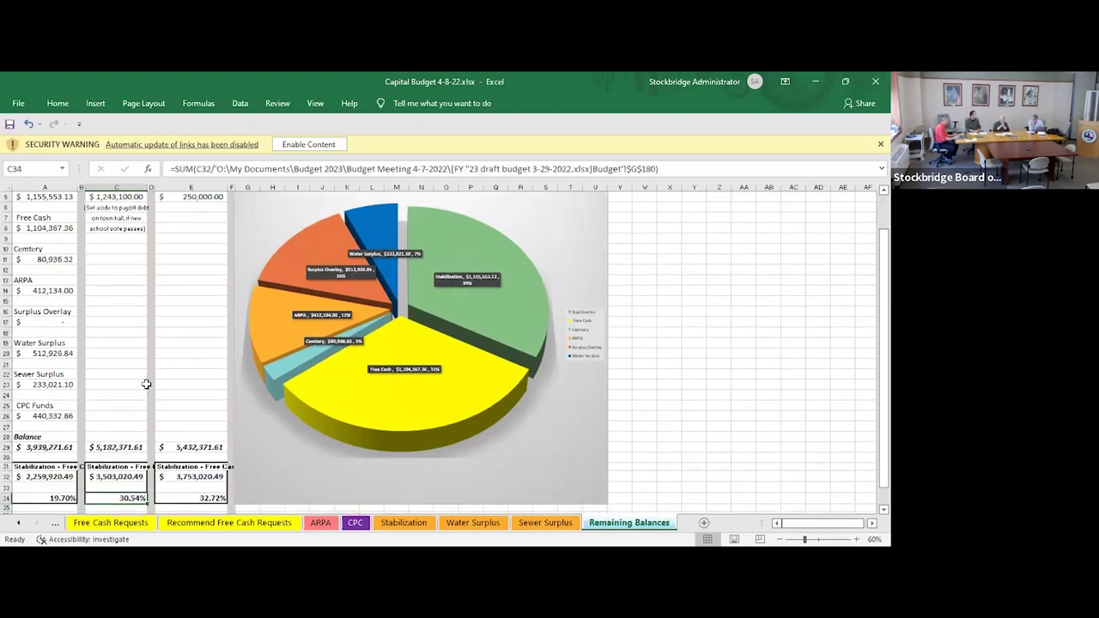
key(Up)
key(Up)
key(Up)
key(Up)
key(Up)
key(Up)
key(Up)
key(Up)
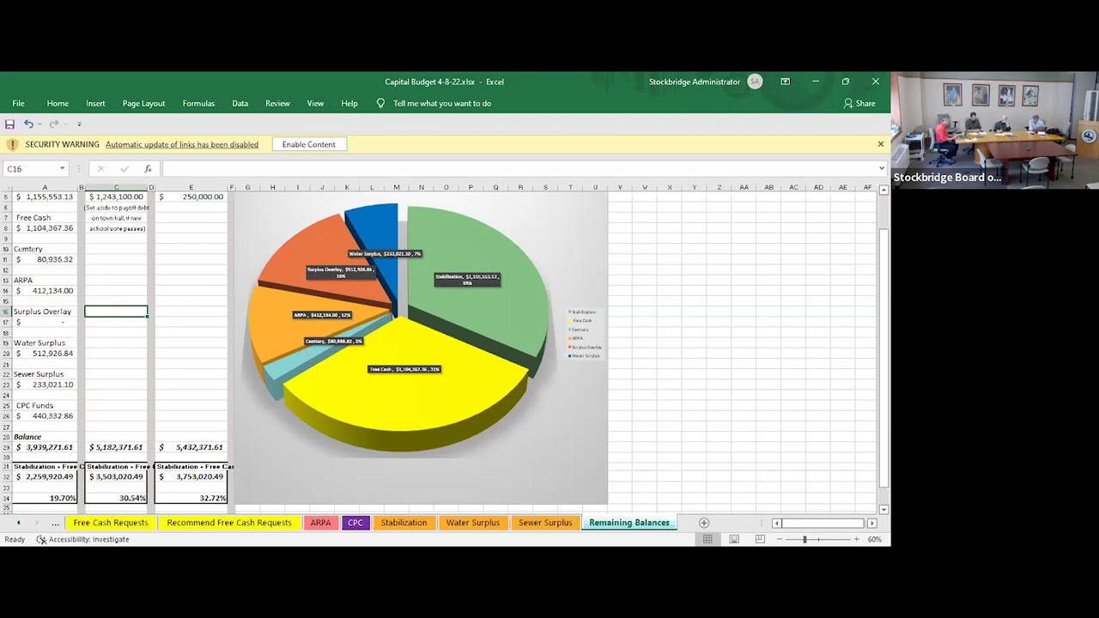
Open the Debt Schedule (Propose) sheet and inspect the FY 2024 Infrastructure Loan payment in the Capital - Analysis block.
click(15, 519)
click(15, 519)
click(320, 523)
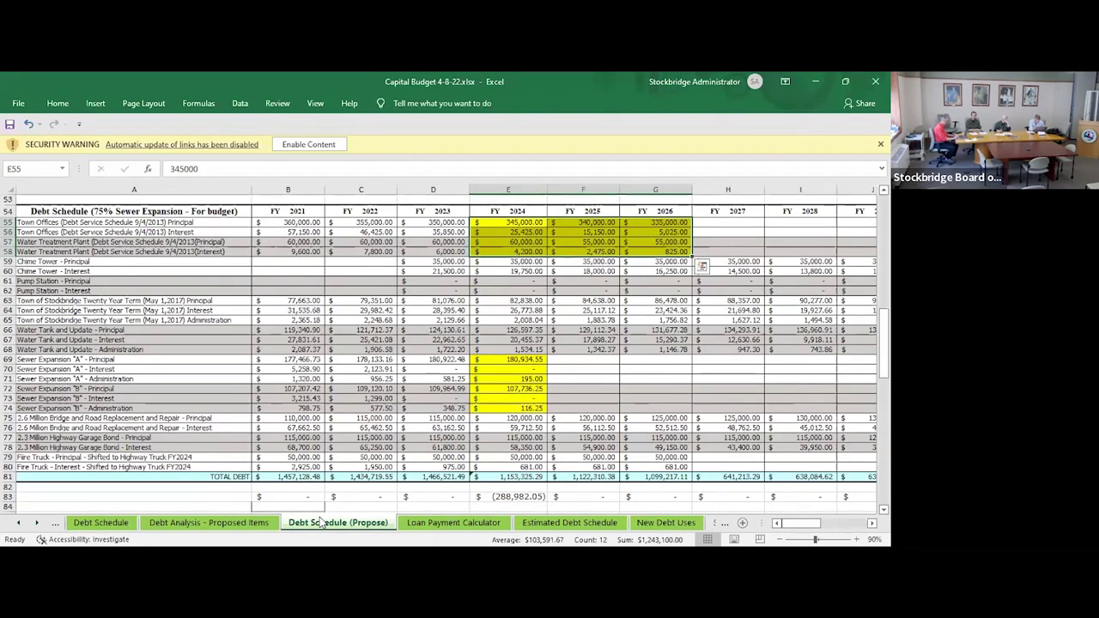
key(Down)
key(Down)
key(Down)
key(Down)
key(Down)
key(Down)
key(Down)
key(Down)
key(Down)
key(Down)
key(Down)
key(Down)
key(Down)
key(Down)
key(Down)
key(Down)
key(Down)
key(Down)
key(Down)
key(Down)
key(Down)
key(Down)
key(Down)
key(Down)
key(Down)
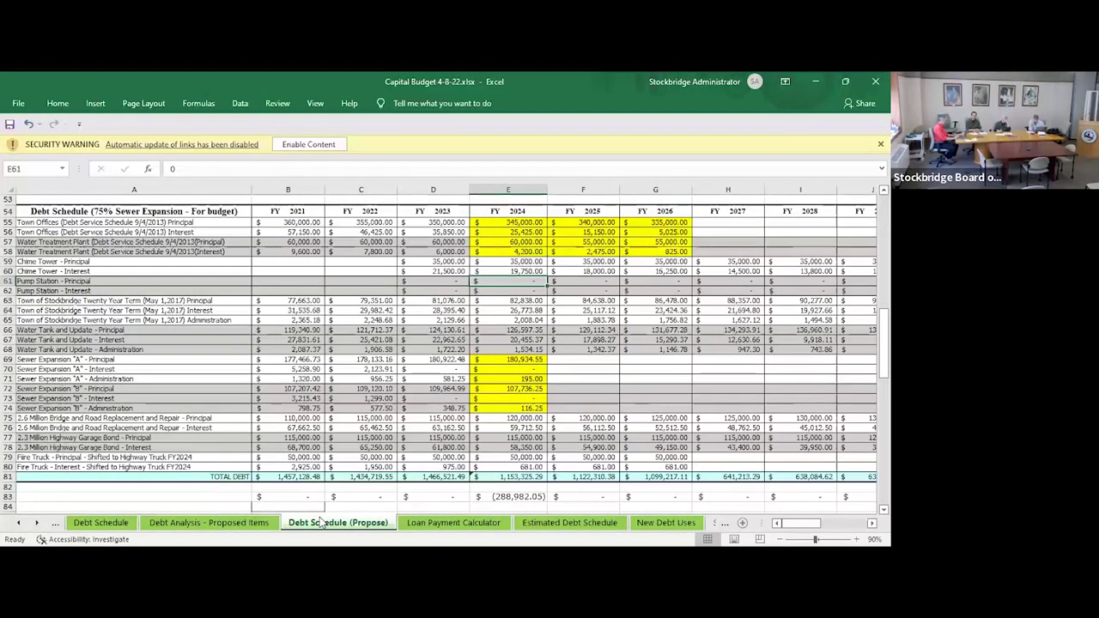
key(Down)
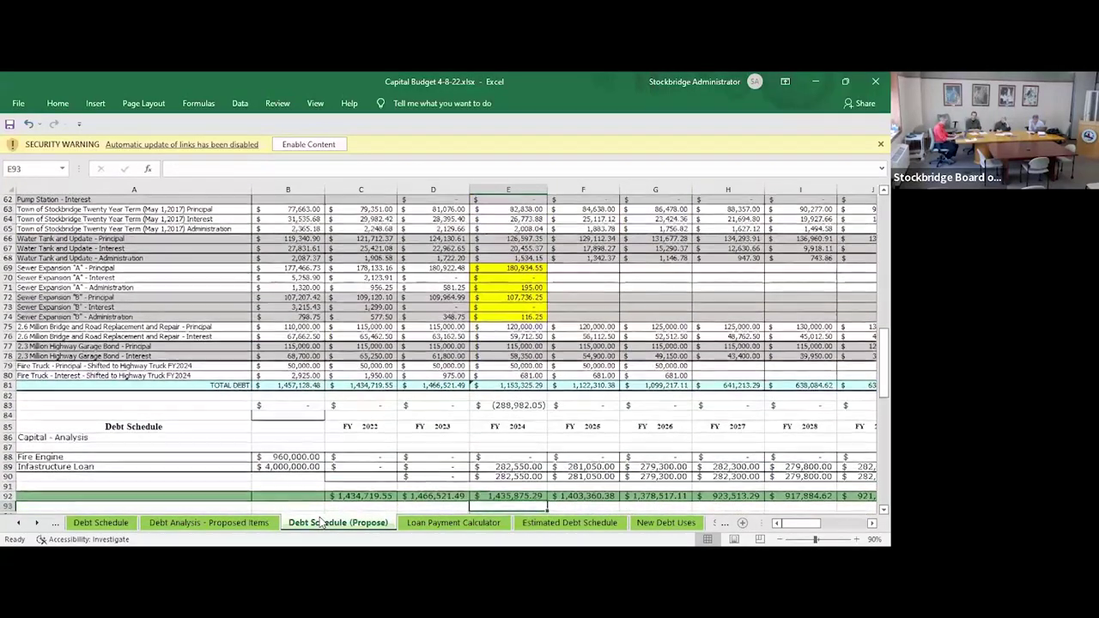
key(Up)
key(Up)
key(Up)
key(Up)
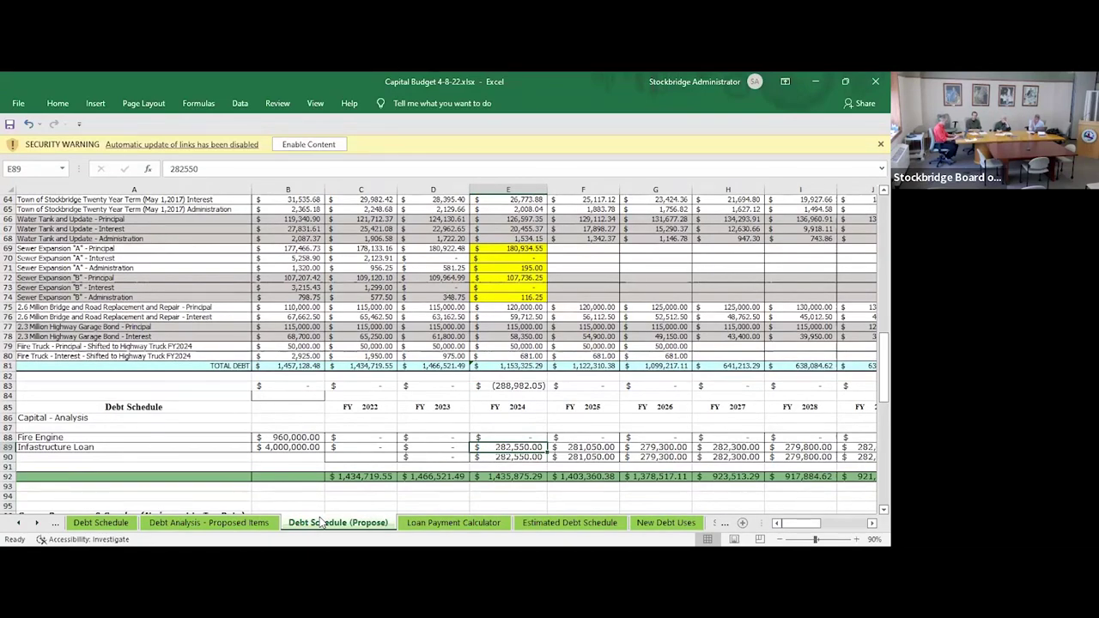
Go back through the FY 2024 debt entries to the Town Offices Principal amount in the 75% Sewer Expansion schedule.
key(Up)
key(Up)
key(Up)
key(Up)
key(Up)
key(Up)
key(Up)
key(Up)
key(Up)
key(Up)
key(Up)
key(Up)
key(Up)
key(Up)
key(Up)
key(Up)
key(Up)
key(Up)
key(Up)
key(Up)
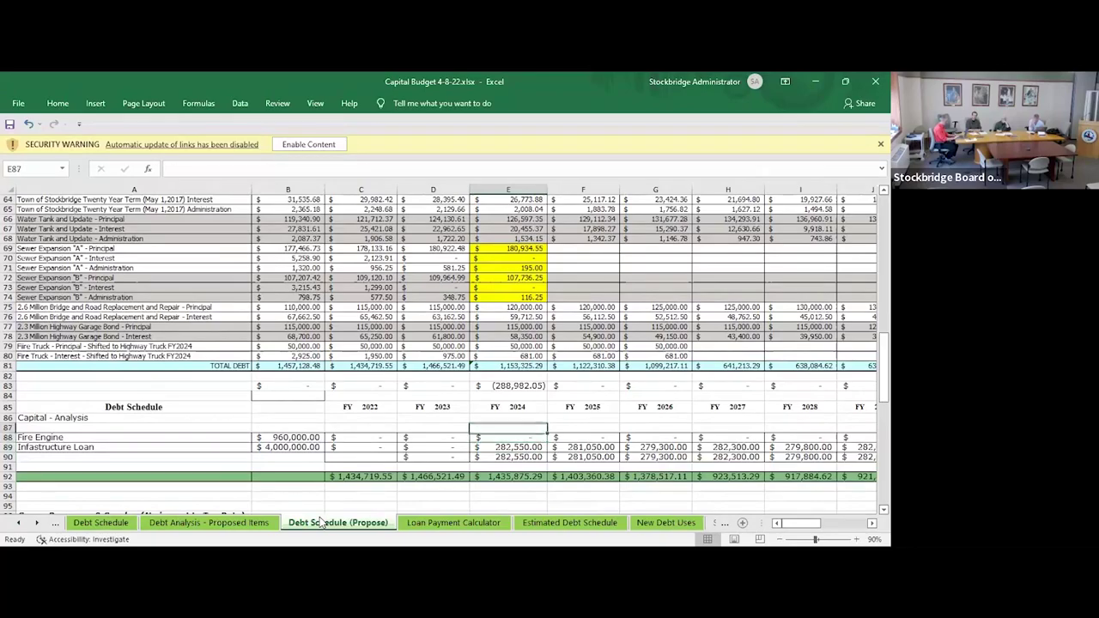
key(Up)
key(Up)
key(Up)
key(Up)
key(Up)
key(Up)
key(Up)
key(Up)
key(Up)
key(Up)
key(Up)
key(Up)
key(Up)
key(Up)
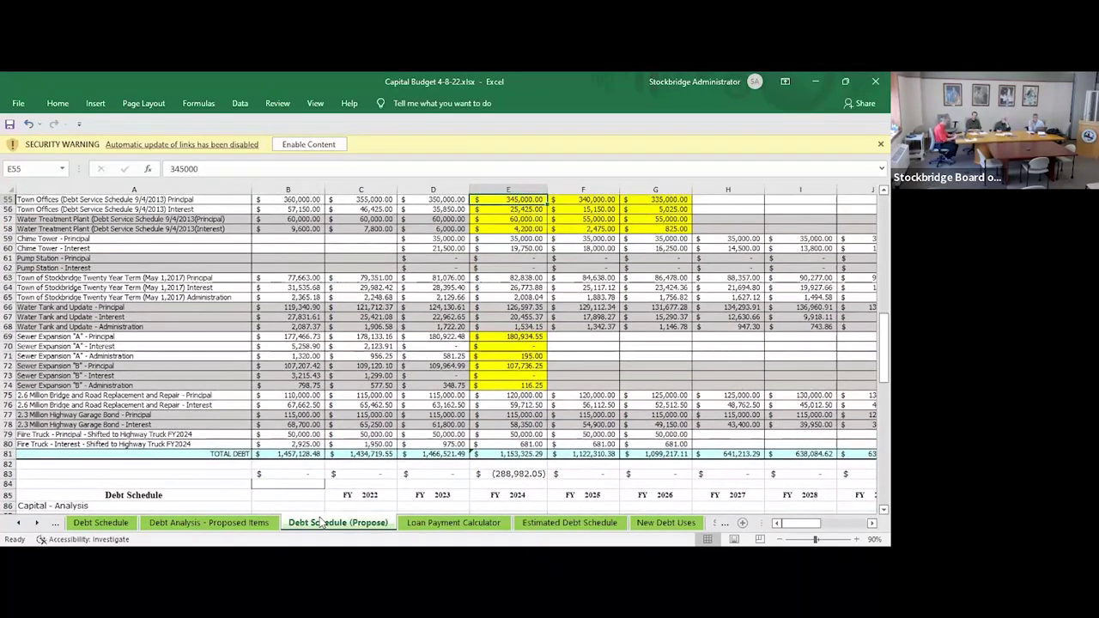
Check the Debt Analysis - Proposed Items sheet and return to Debt Schedule (Propose) to examine the combined Capital - Analysis totals.
click(209, 523)
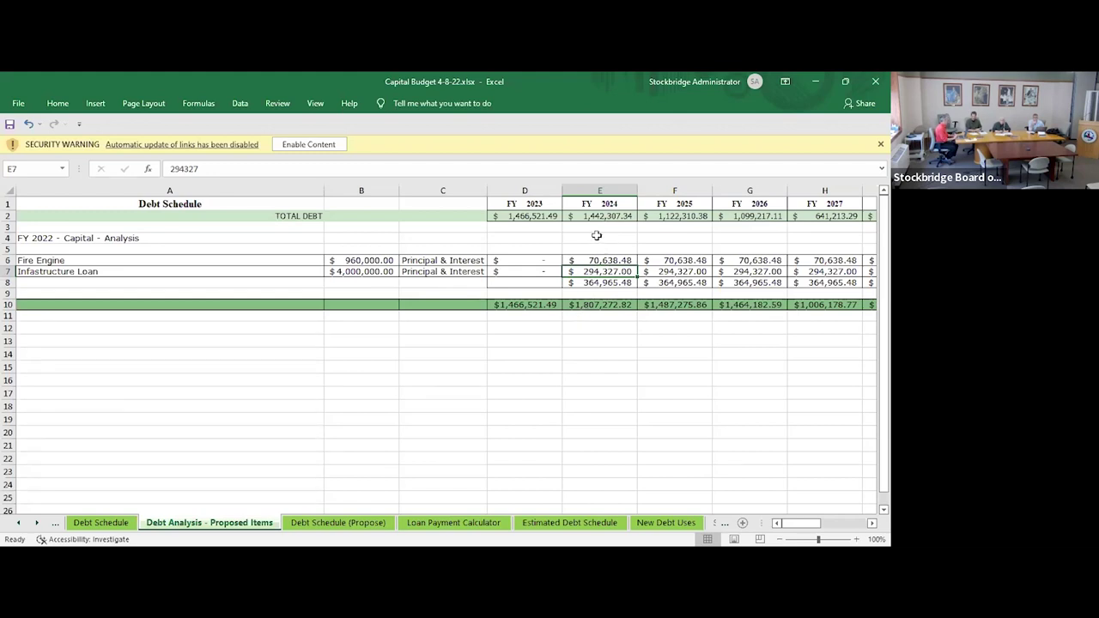
click(330, 520)
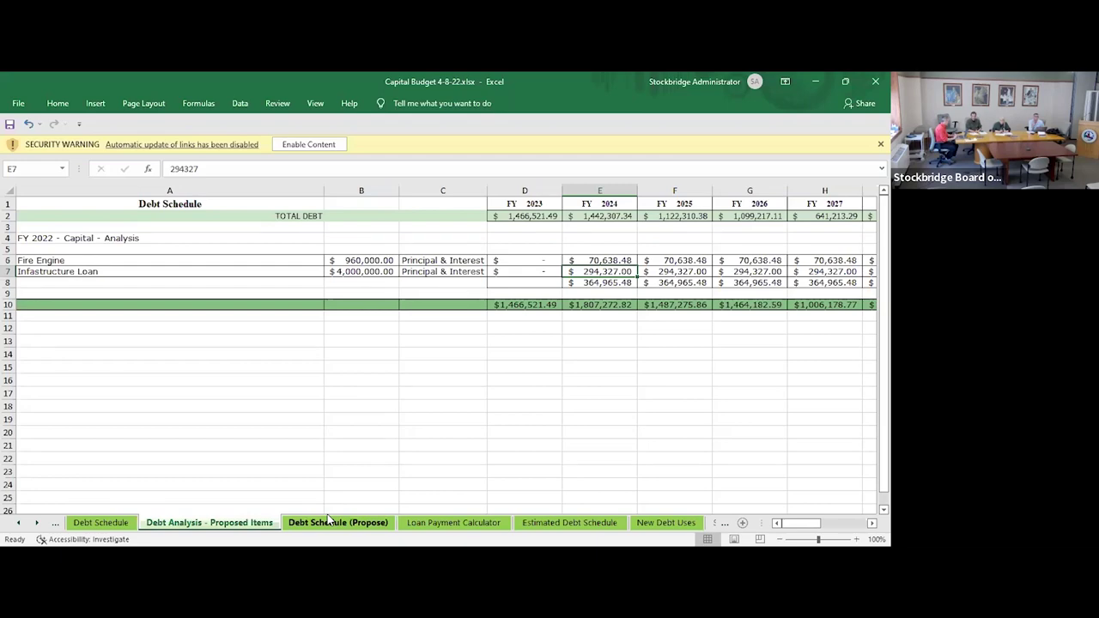
key(Down)
key(Down)
key(Down)
key(Down)
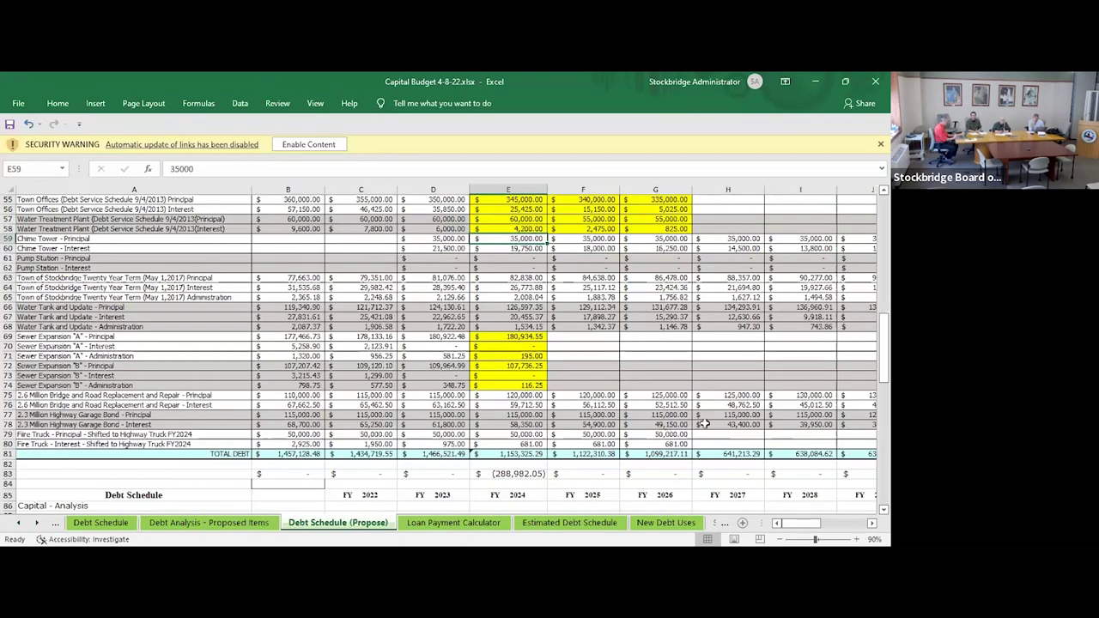
key(ctrl+Down)
key(Down)
key(Down)
key(Down)
key(Down)
key(Down)
key(Down)
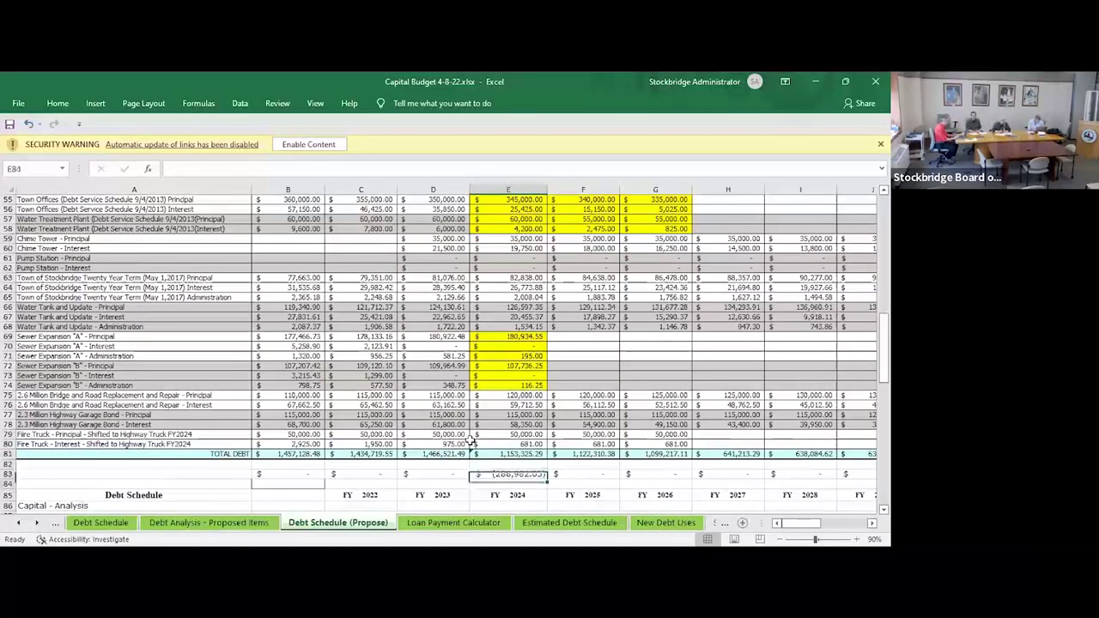
key(Down)
key(Down)
key(Down)
key(Down)
key(Down)
key(Down)
key(Down)
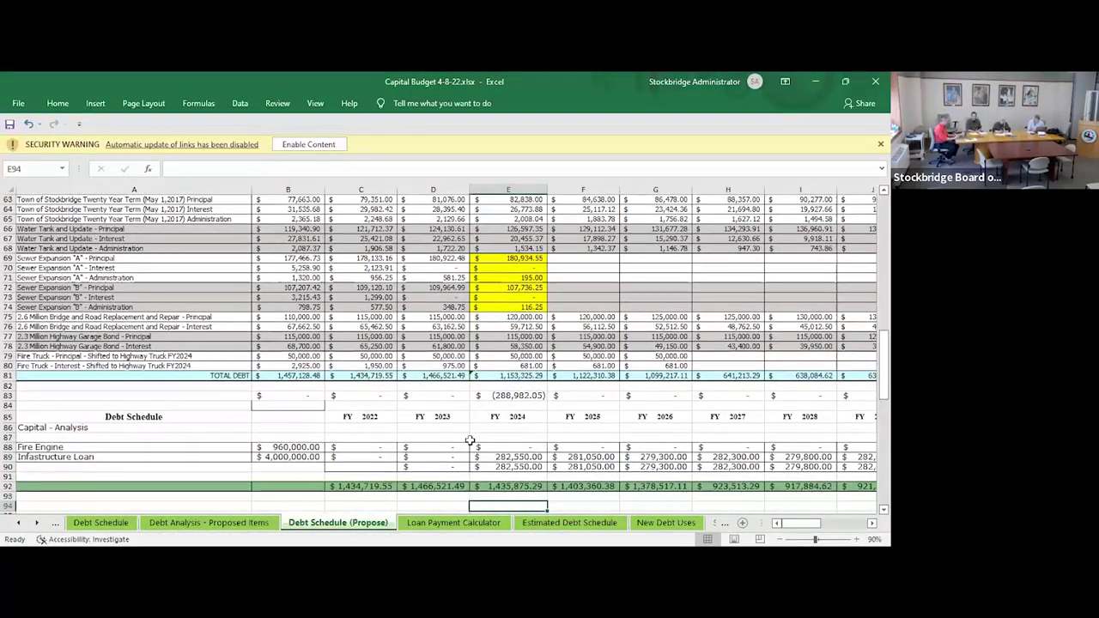
key(Down)
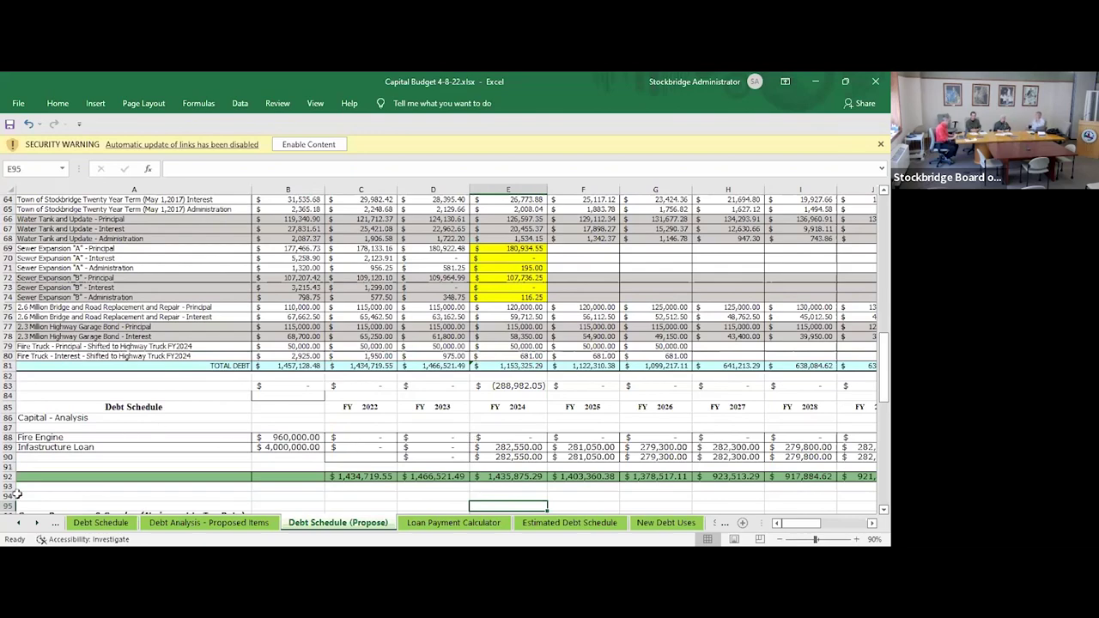
Reopen the Remaining Balances sheet and go to the Stabilization Payment of Debt heading.
click(36, 523)
click(36, 523)
click(36, 523)
click(36, 523)
click(628, 523)
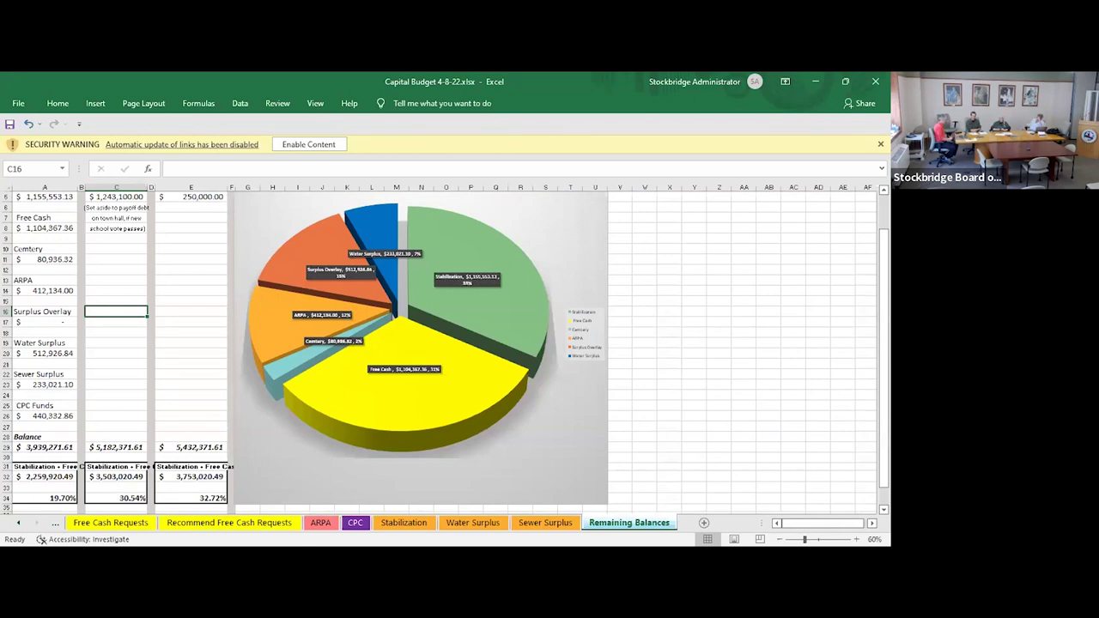
key(Up)
key(Up)
key(Up)
key(Up)
key(Up)
key(Up)
key(Up)
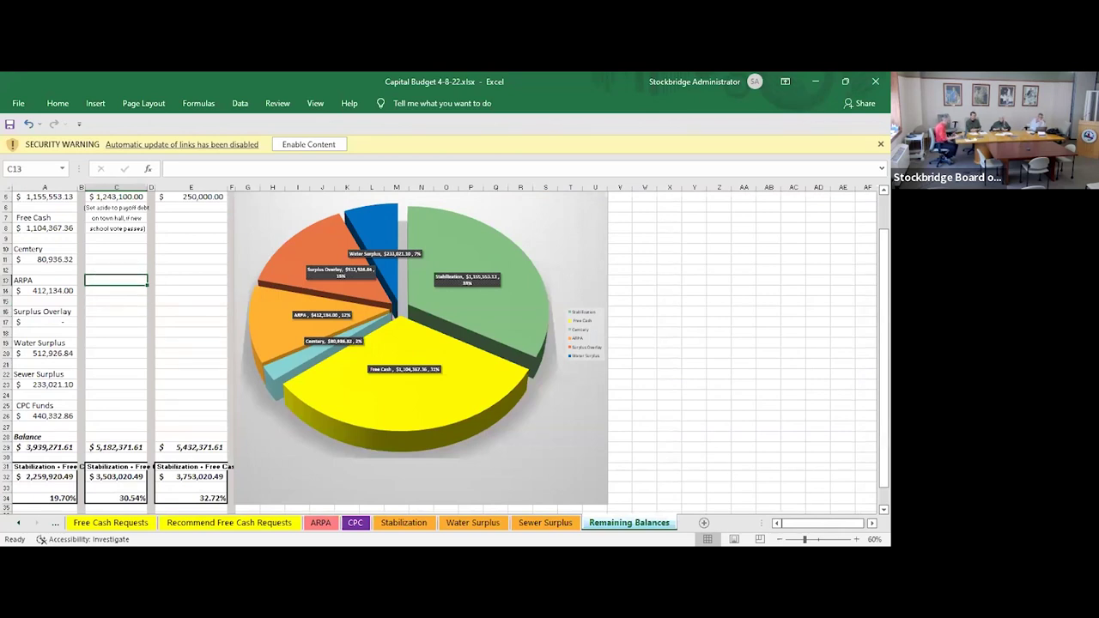
key(Up)
key(Up)
key(Up)
key(Up)
key(Up)
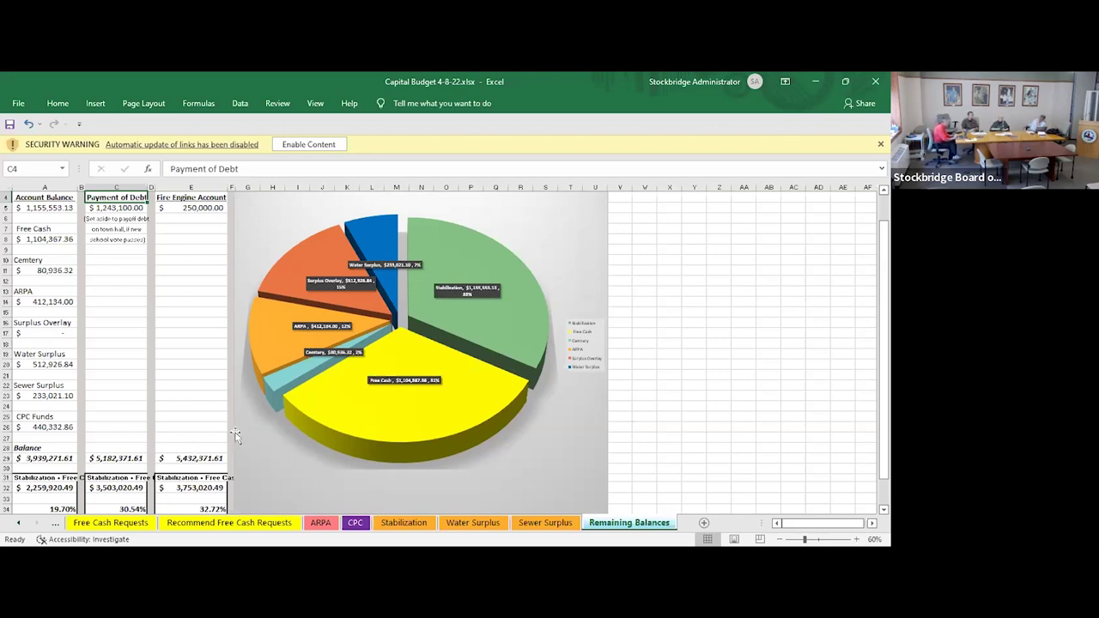
Open the Debt Analysis - Proposed Items sheet and select the Fire Engine's FY 2024 principal and interest payment.
click(18, 523)
click(18, 523)
click(18, 523)
click(18, 522)
click(18, 523)
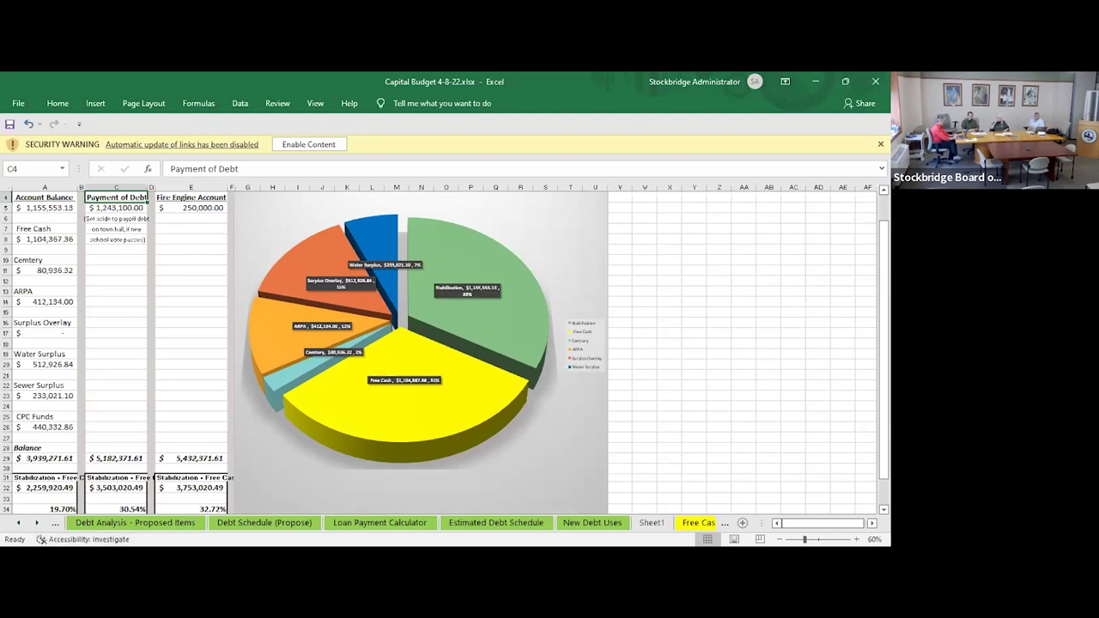
click(18, 523)
click(18, 523)
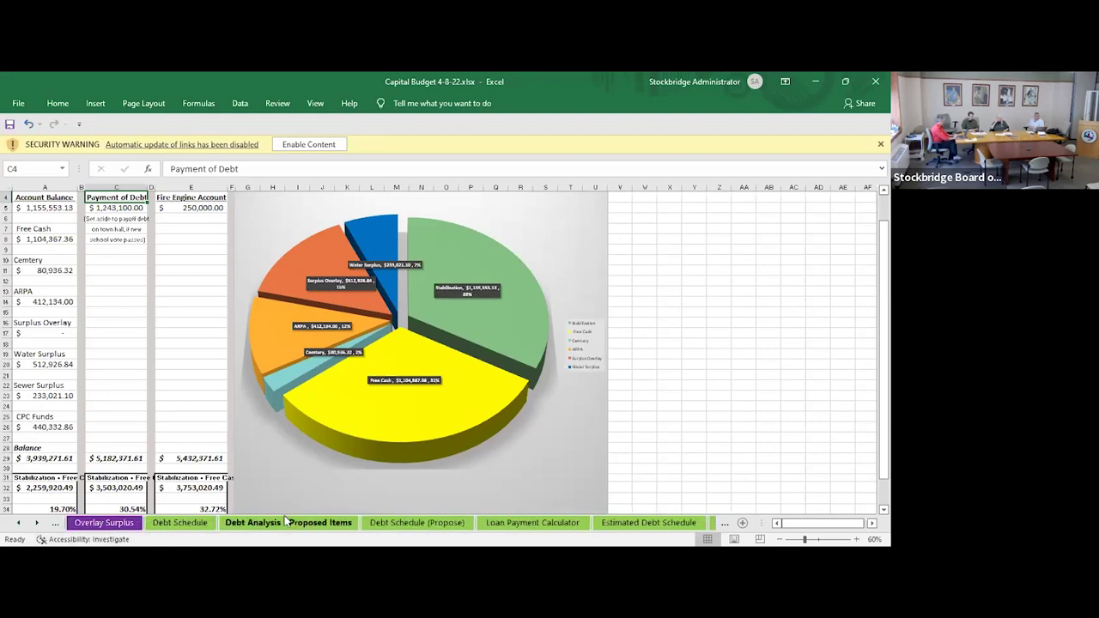
click(292, 523)
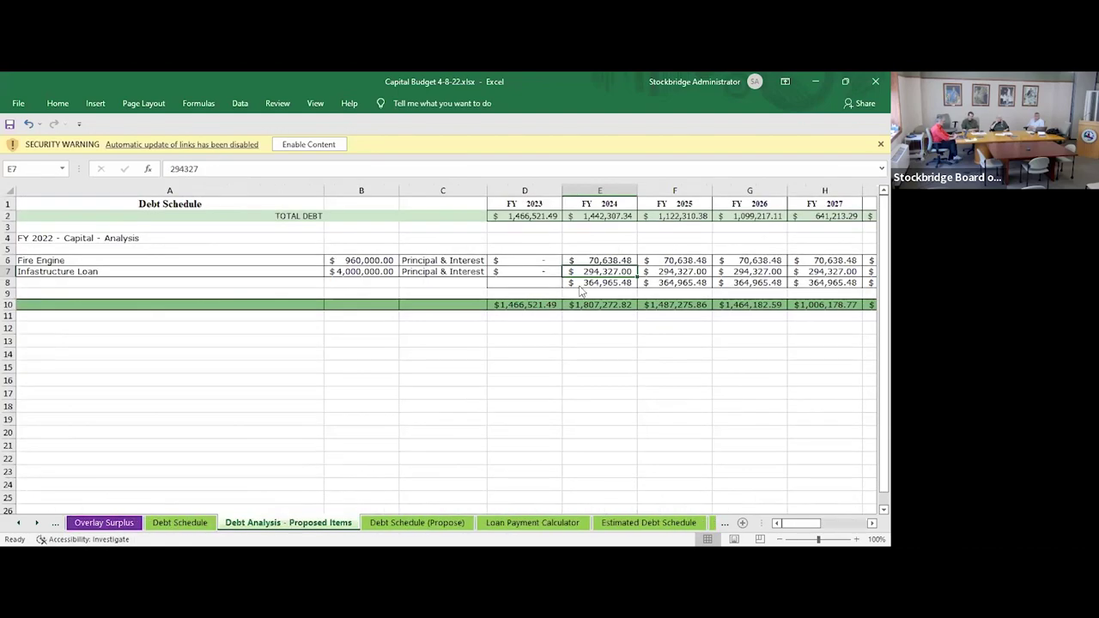
click(598, 261)
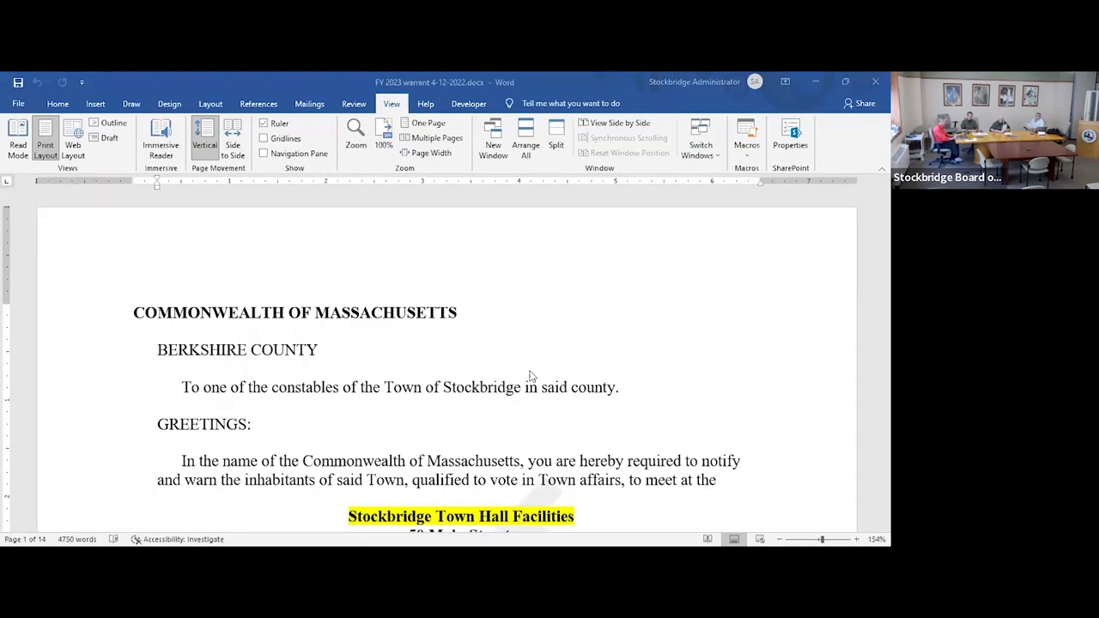
Review the FY 2023 warrant in Word from its opening through the Article 4 department list to Articles 5 and 6.
scroll(645, 327, down, 5)
scroll(646, 331, down, 2)
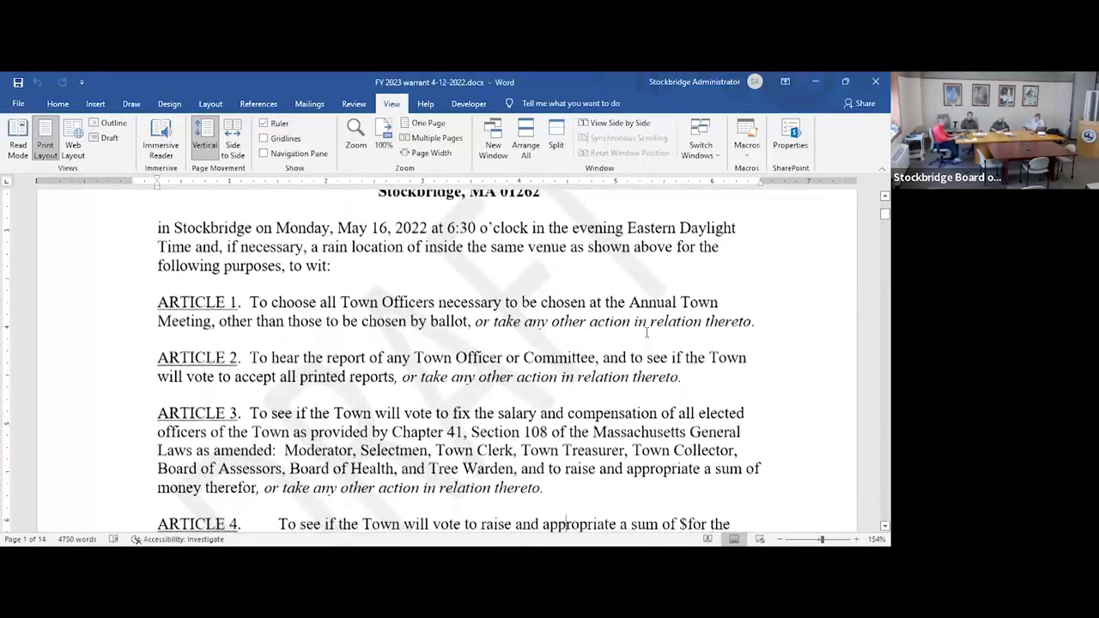
scroll(647, 333, down, 1)
scroll(647, 332, down, 10)
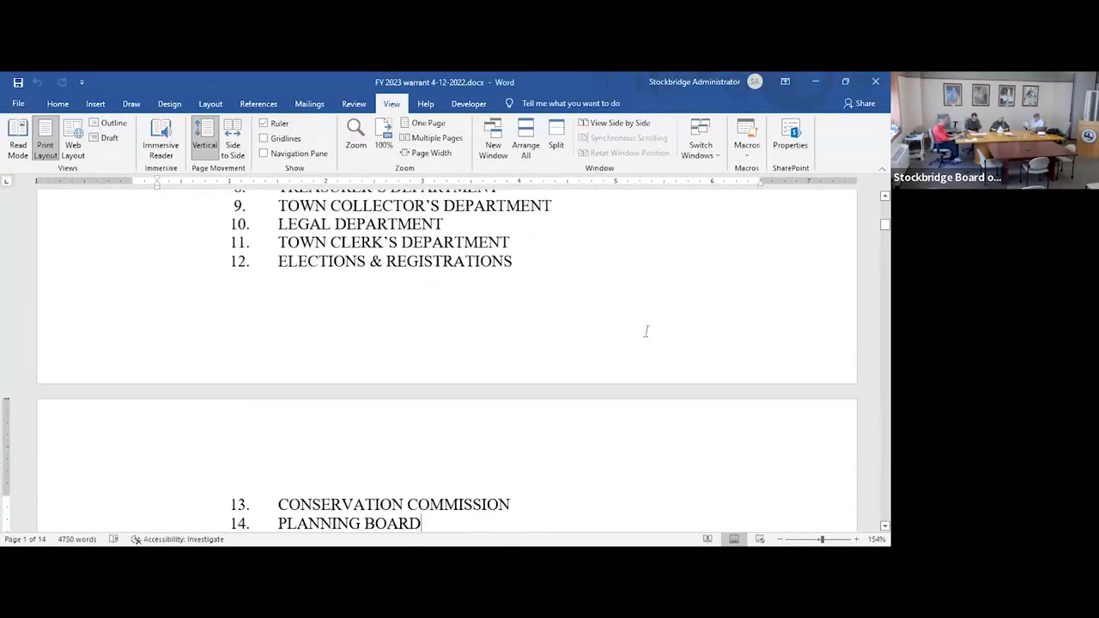
scroll(646, 332, down, 6)
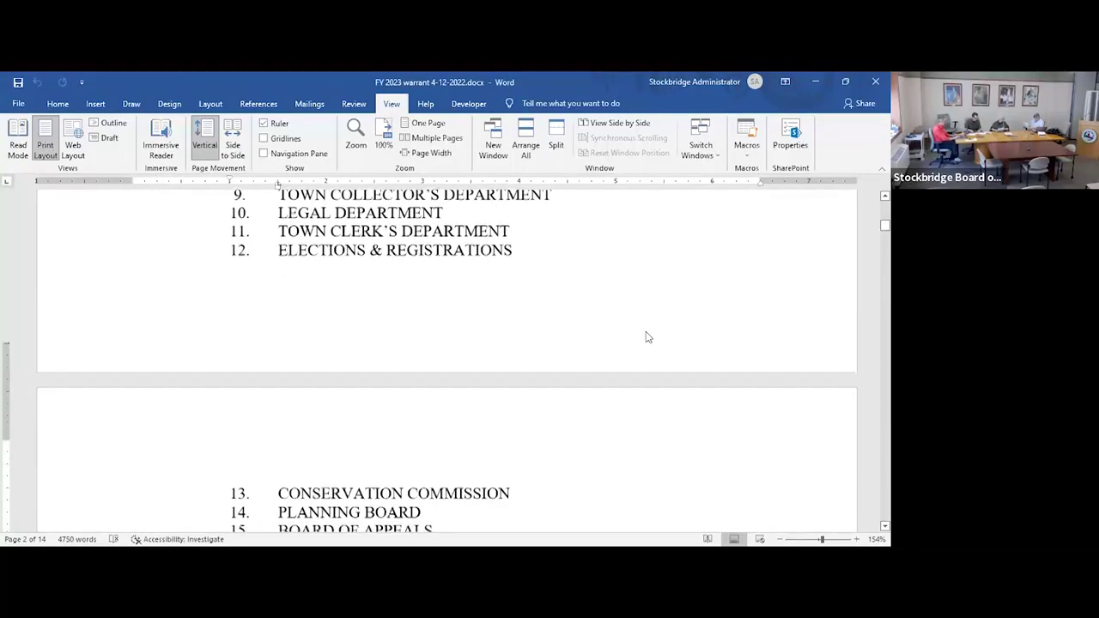
scroll(648, 337, down, 5)
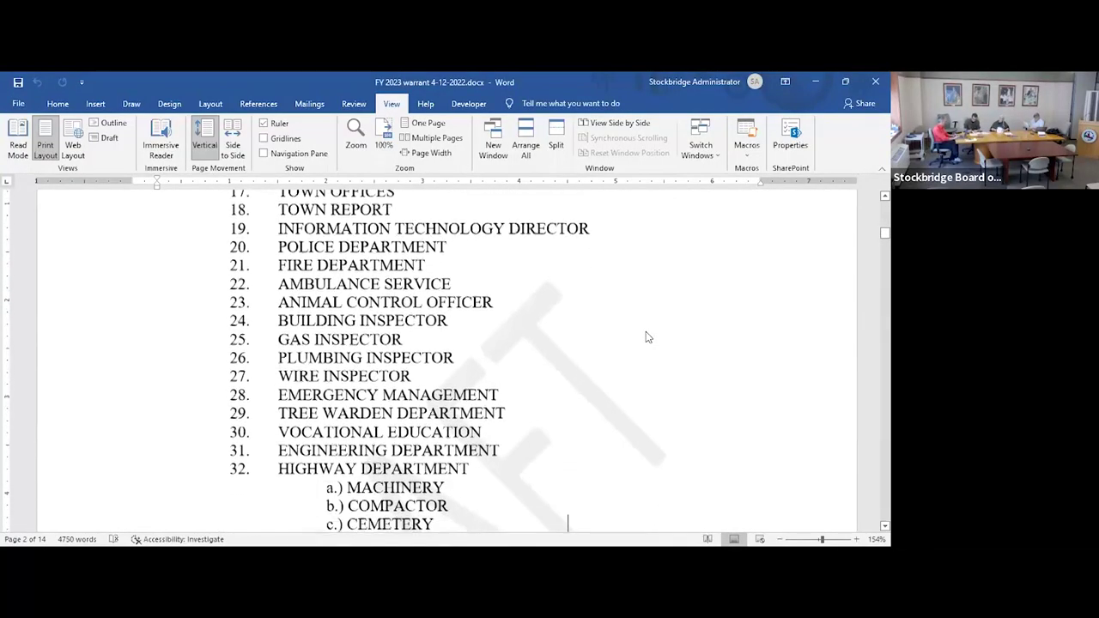
scroll(648, 337, down, 15)
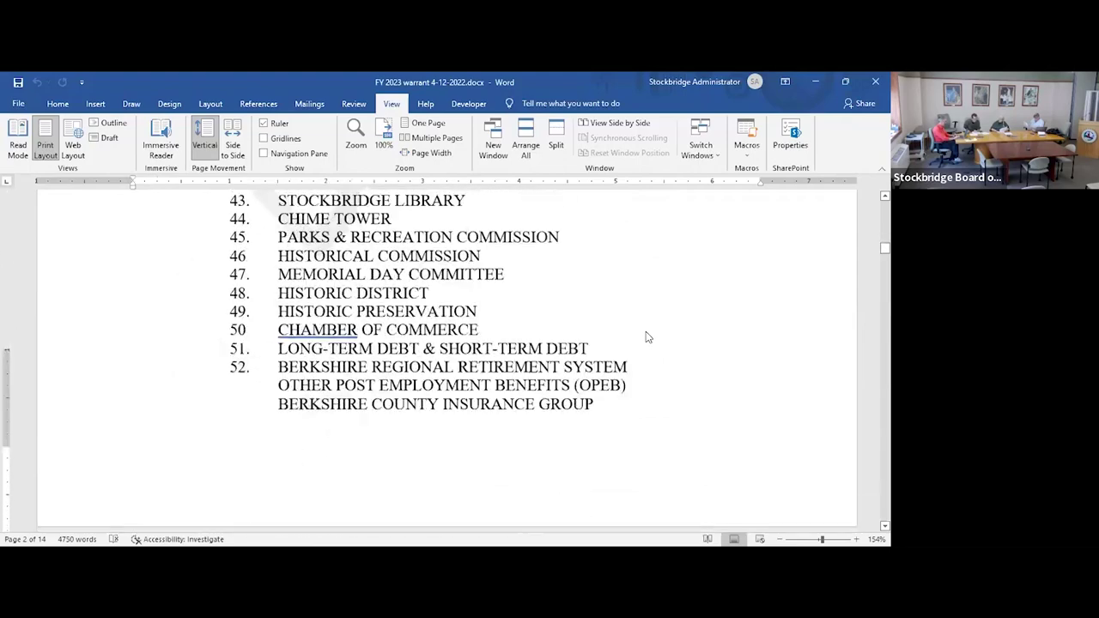
scroll(648, 337, down, 2)
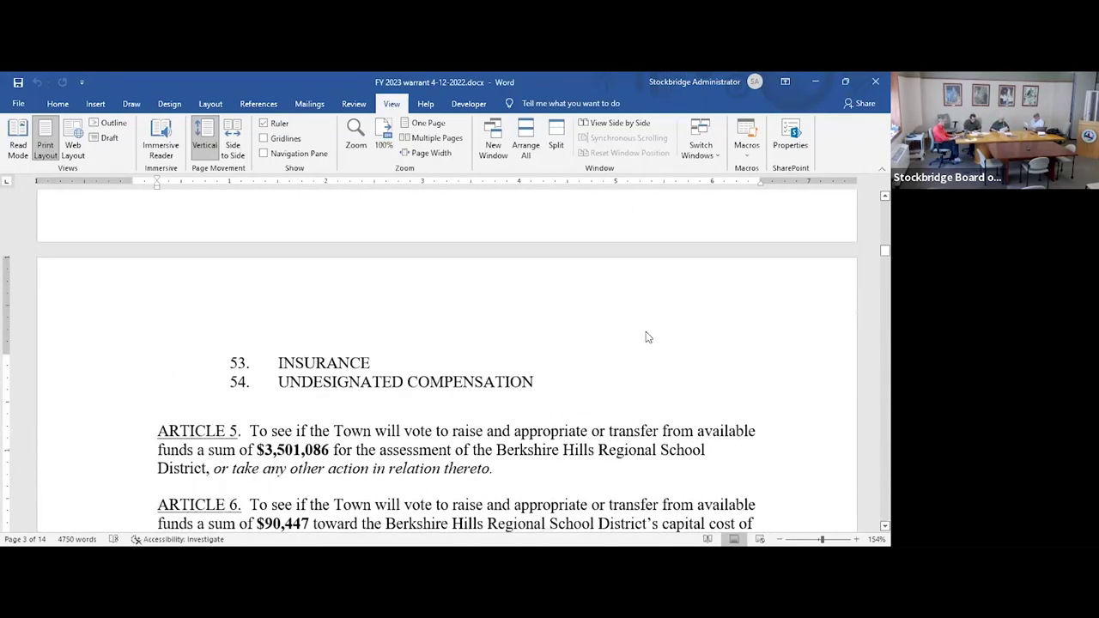
scroll(648, 338, down, 1)
scroll(646, 332, down, 2)
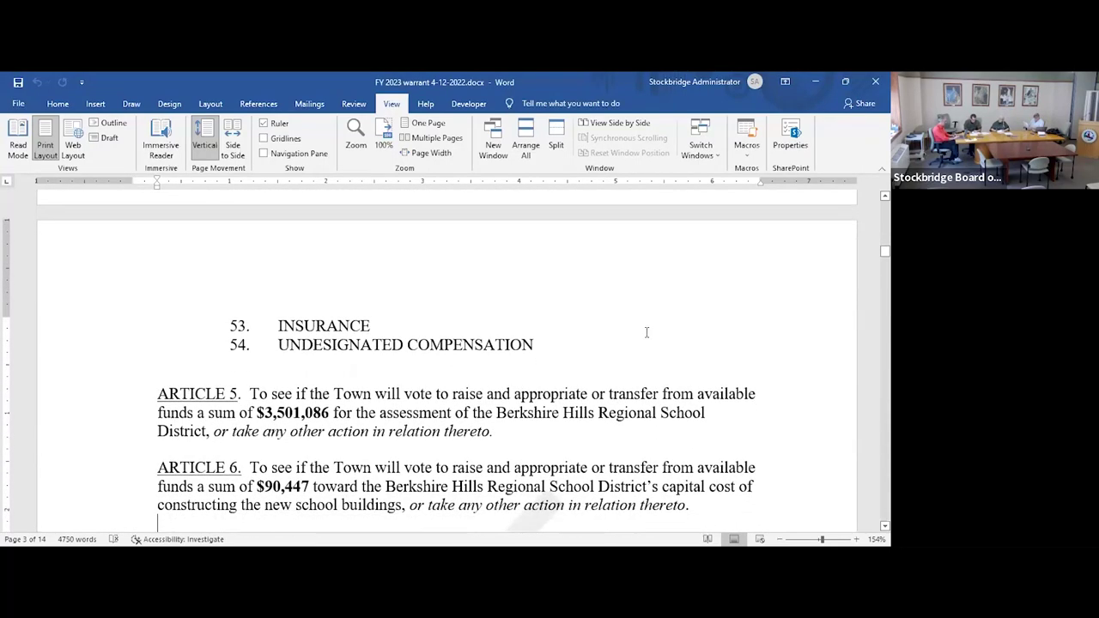
Read the warrant's Community Preservation Articles 7 to 9 and select the highlighted Article 10 paragraph about Gould Meadows.
scroll(646, 332, down, 2)
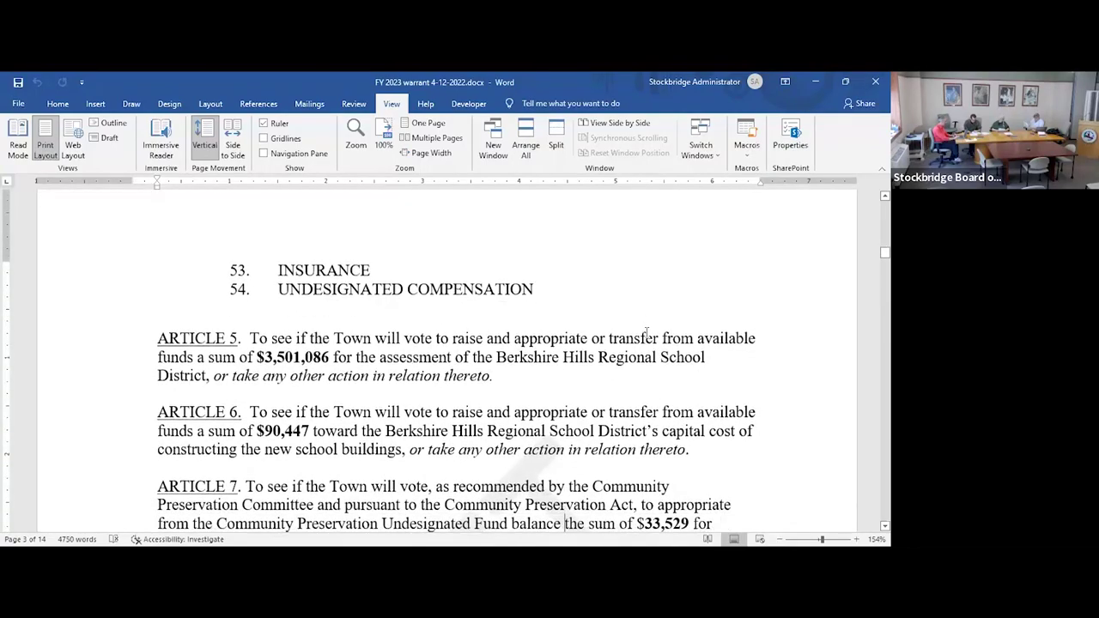
scroll(647, 331, down, 2)
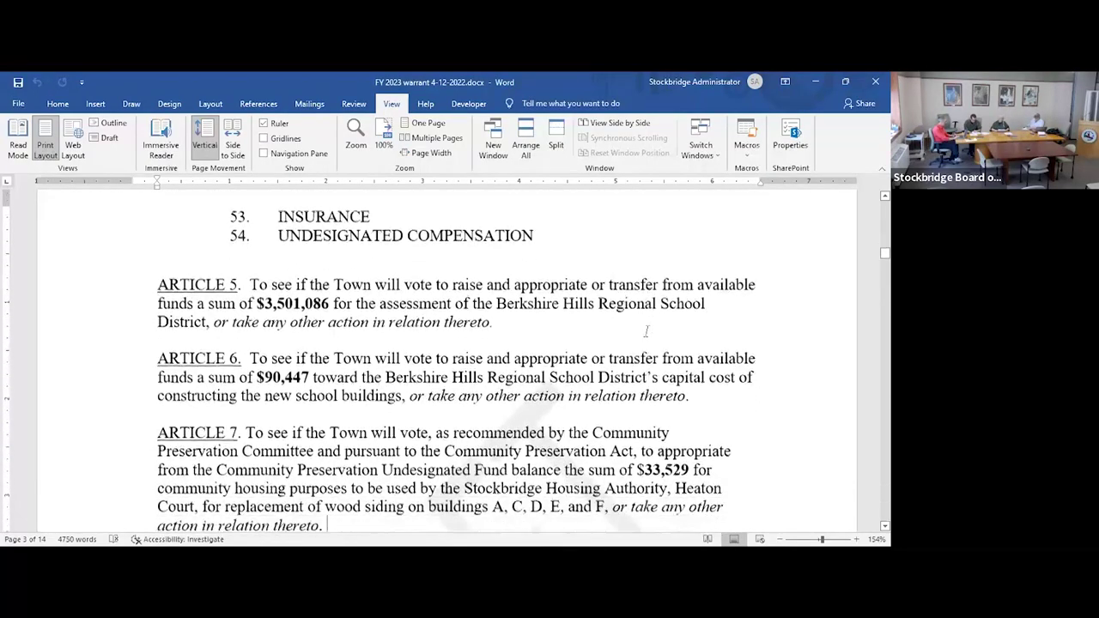
scroll(646, 332, down, 10)
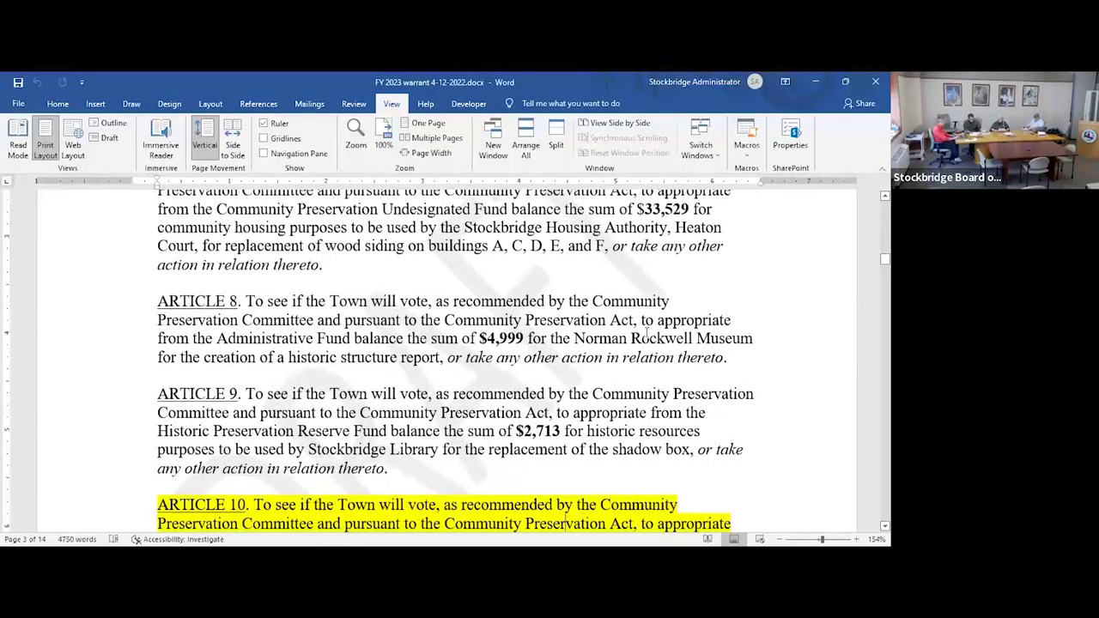
scroll(647, 331, down, 5)
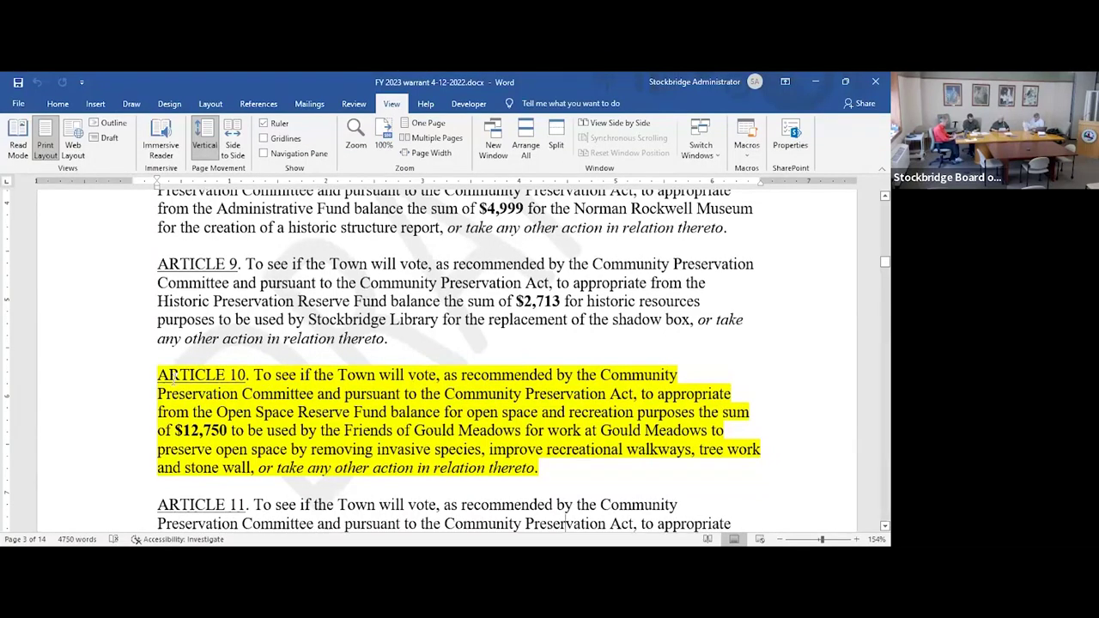
drag(151, 369, 552, 477)
click(552, 477)
Review the warrant from Article 11 through the remaining Community Preservation articles to Article 24 on cemetery monuments and Article 25 on the Interlaken Fire Station.
scroll(577, 472, down, 1)
scroll(577, 470, down, 10)
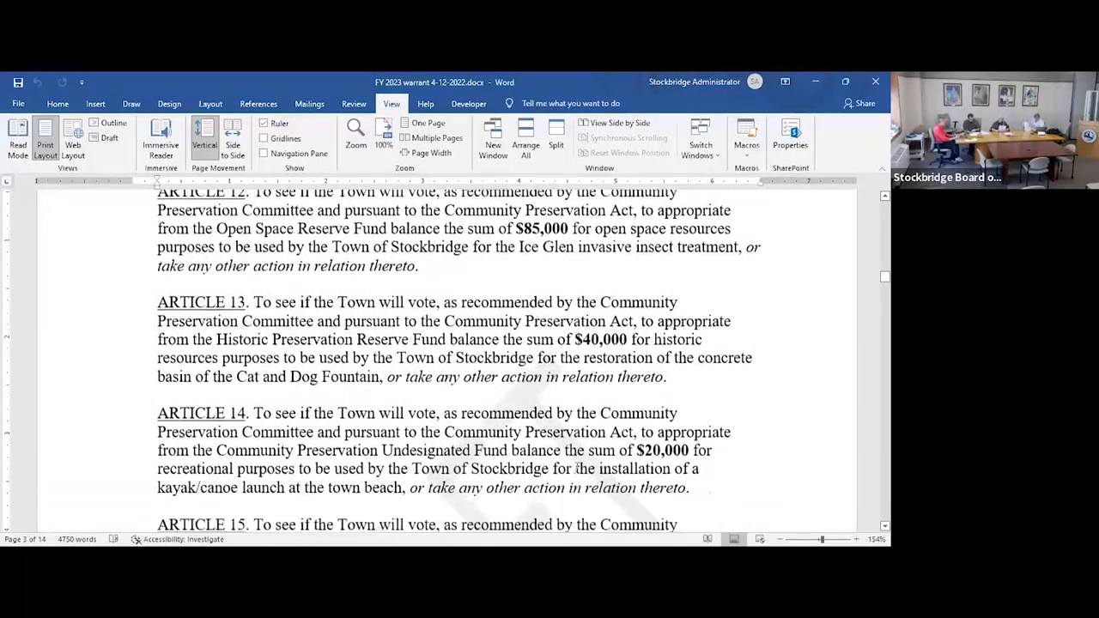
scroll(577, 469, down, 12)
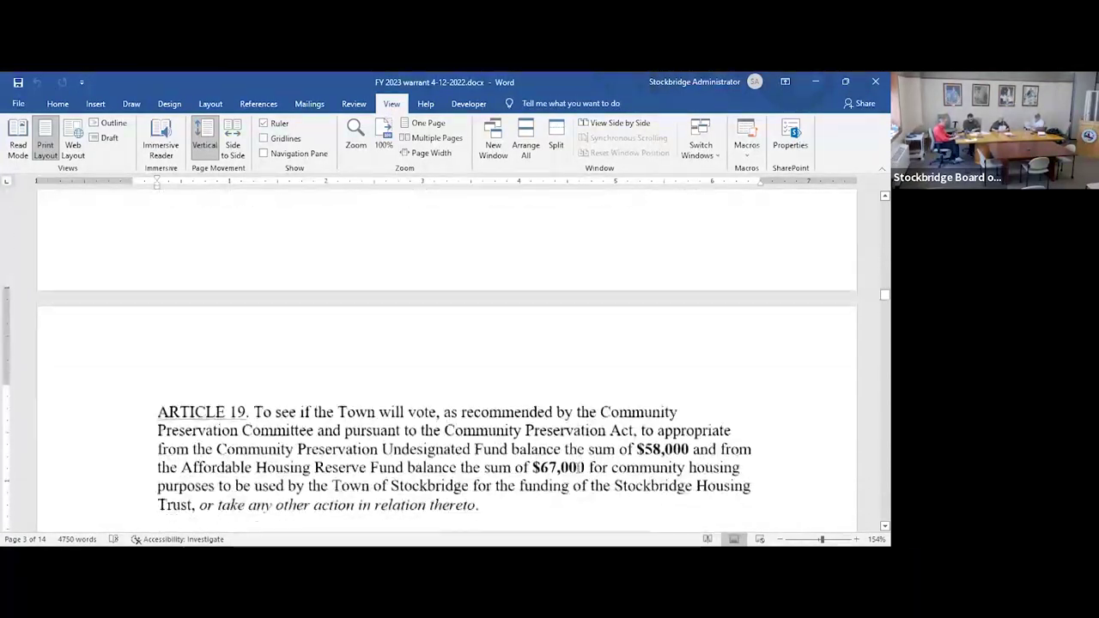
scroll(577, 469, down, 10)
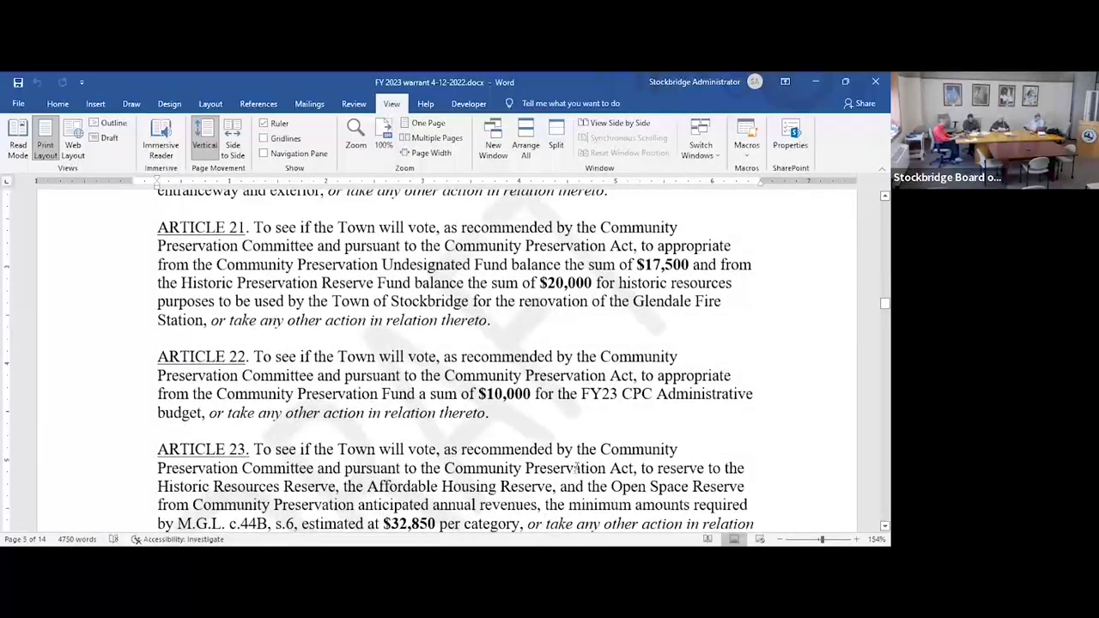
scroll(577, 468, down, 3)
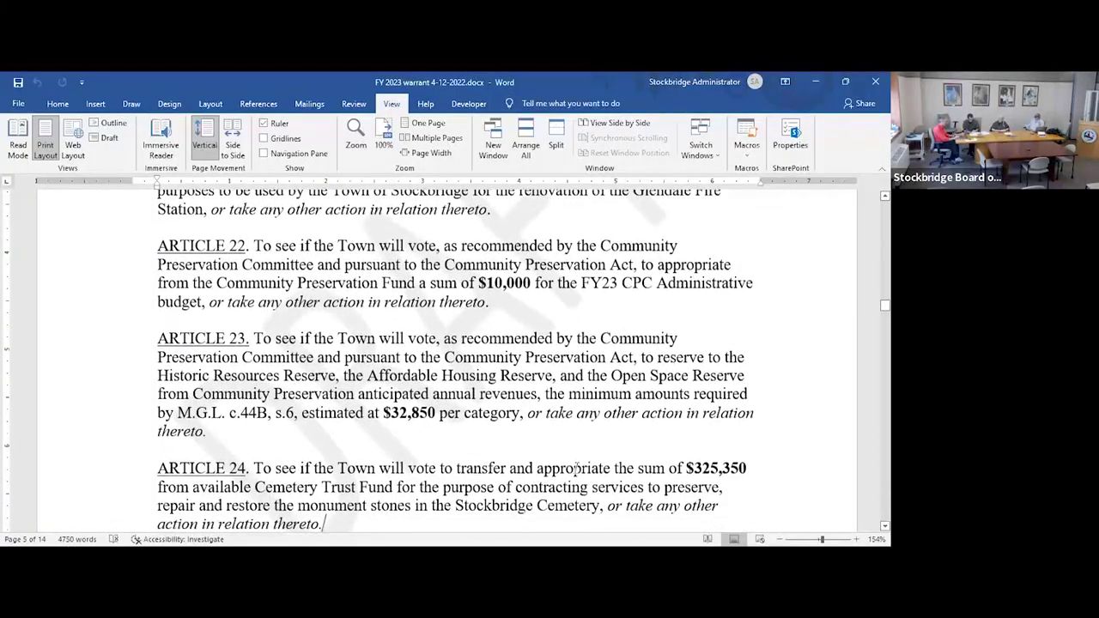
scroll(577, 469, down, 1)
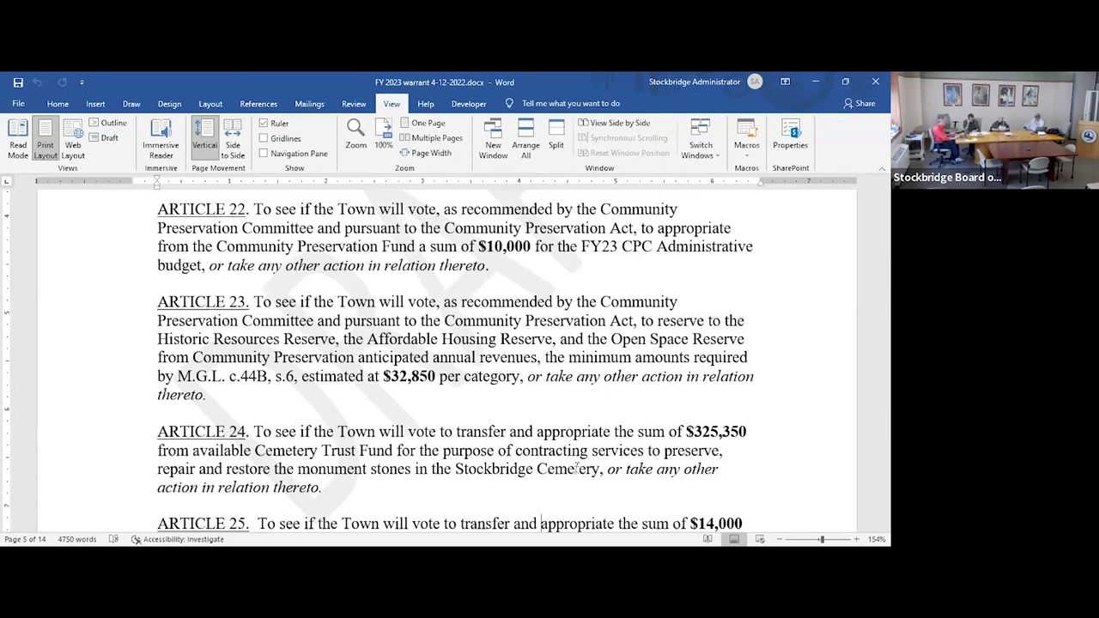
key(Down)
key(Down)
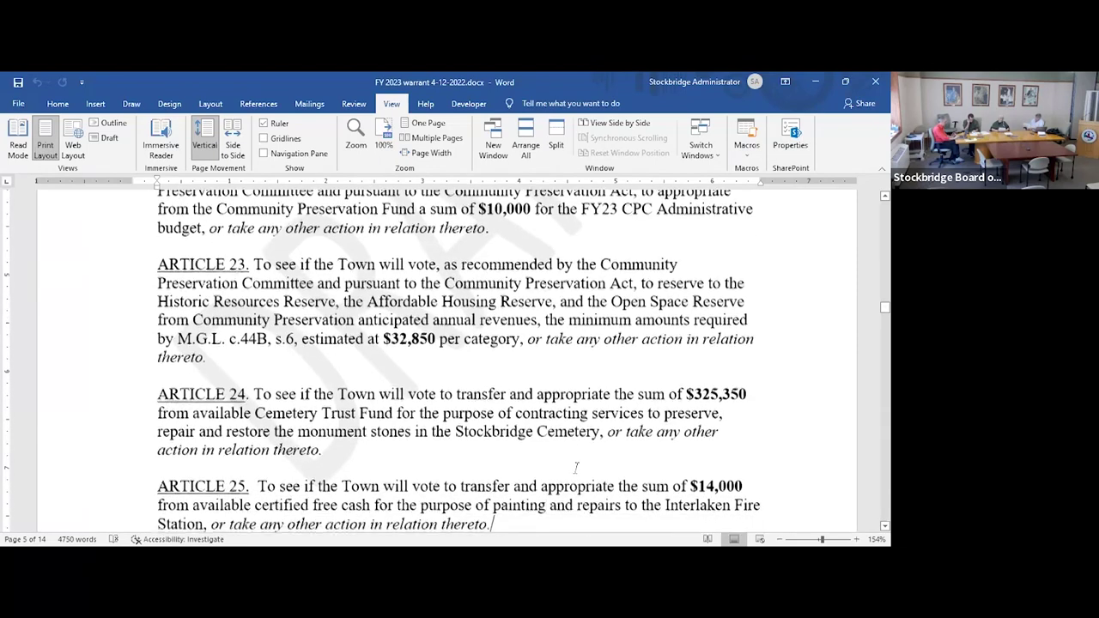